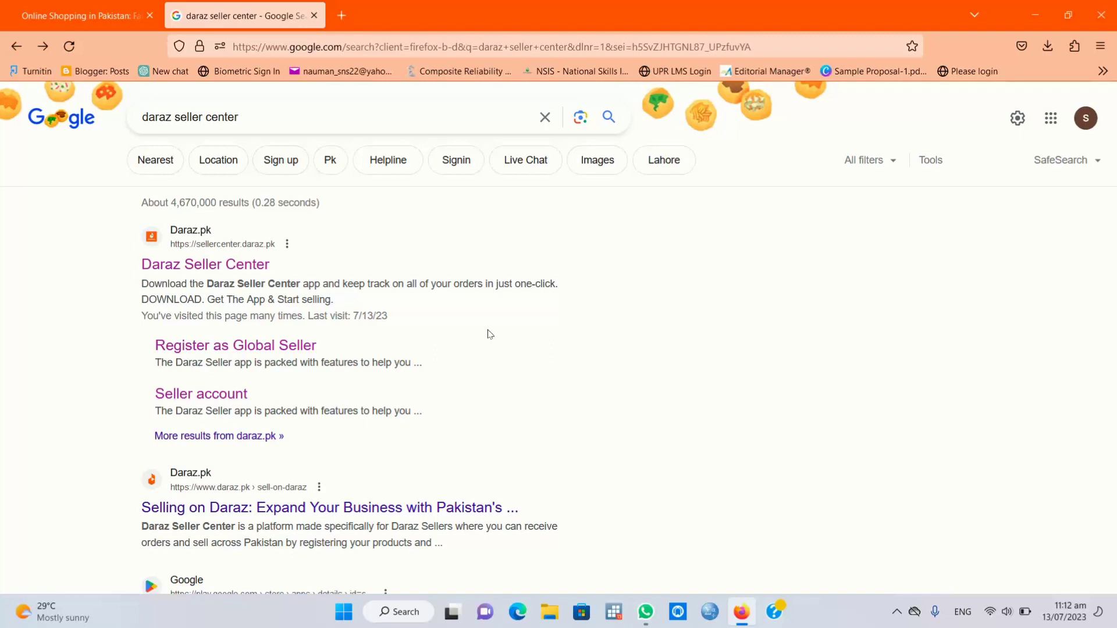
Step: Open the Daraz Seller Center site from the search results and go to its seller Signup page
left_click(223, 269)
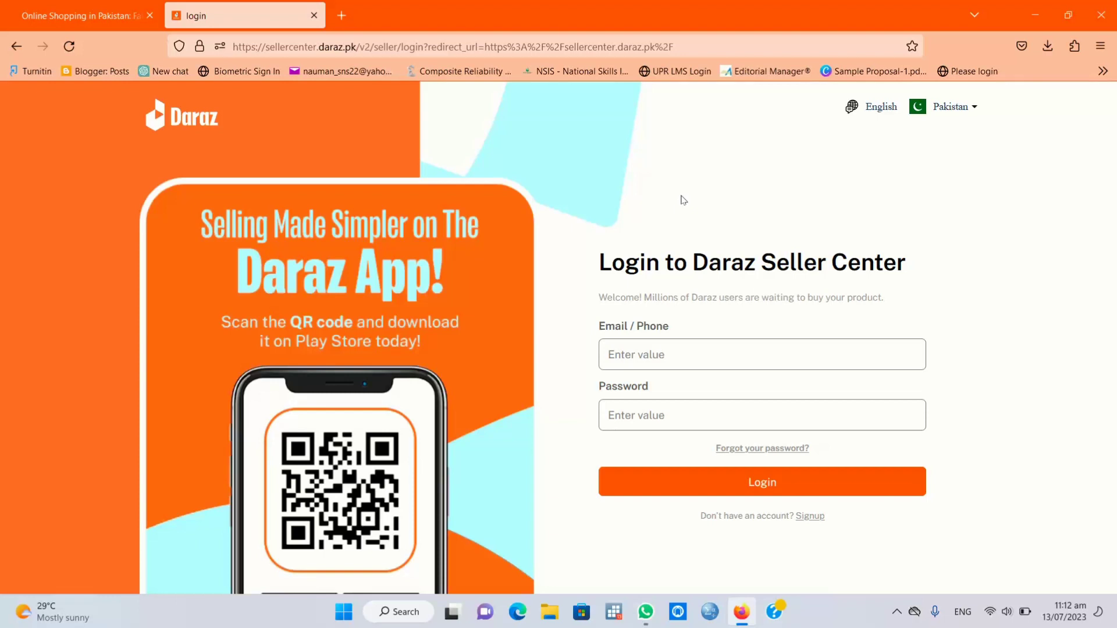
left_click(808, 521)
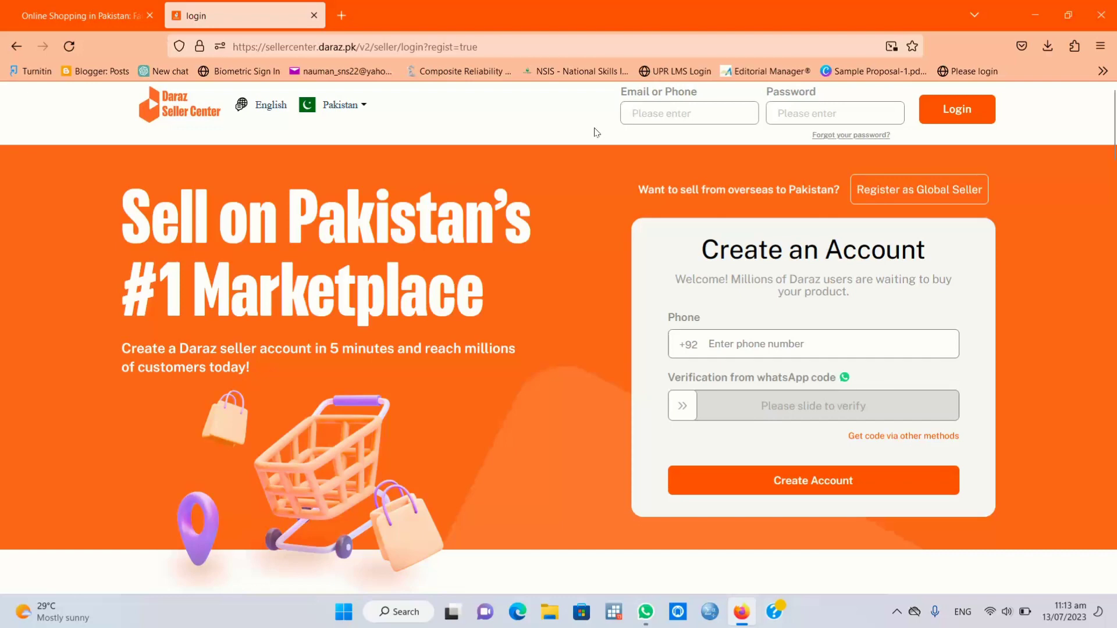
Step: Enter the account phone number and complete the slide-to-verify check so a WhatsApp code is sent
left_click(735, 339)
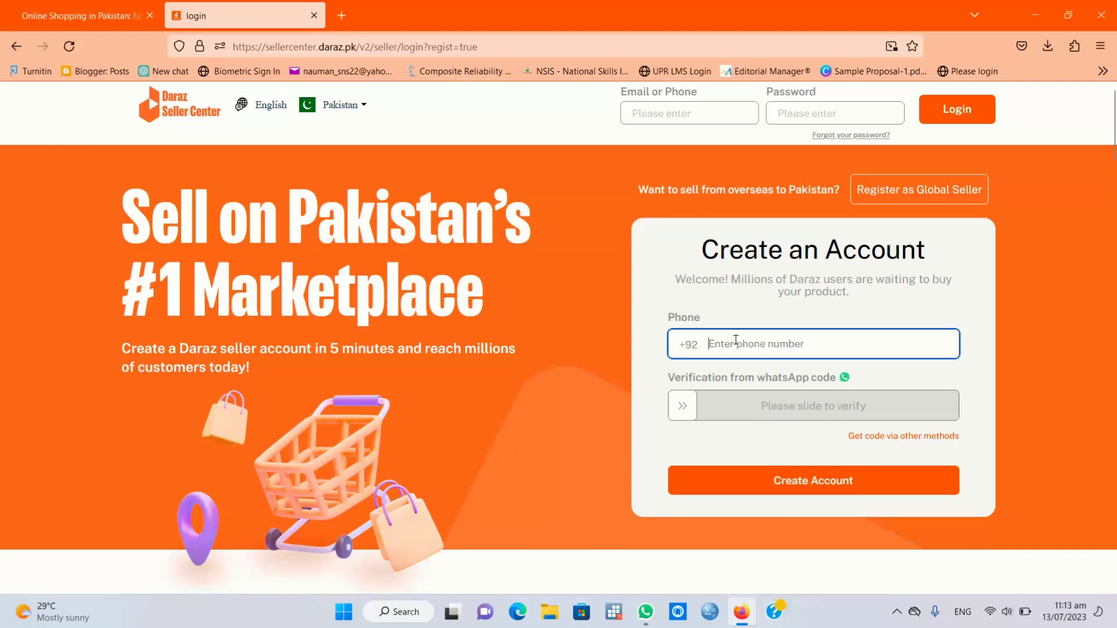
type("30")
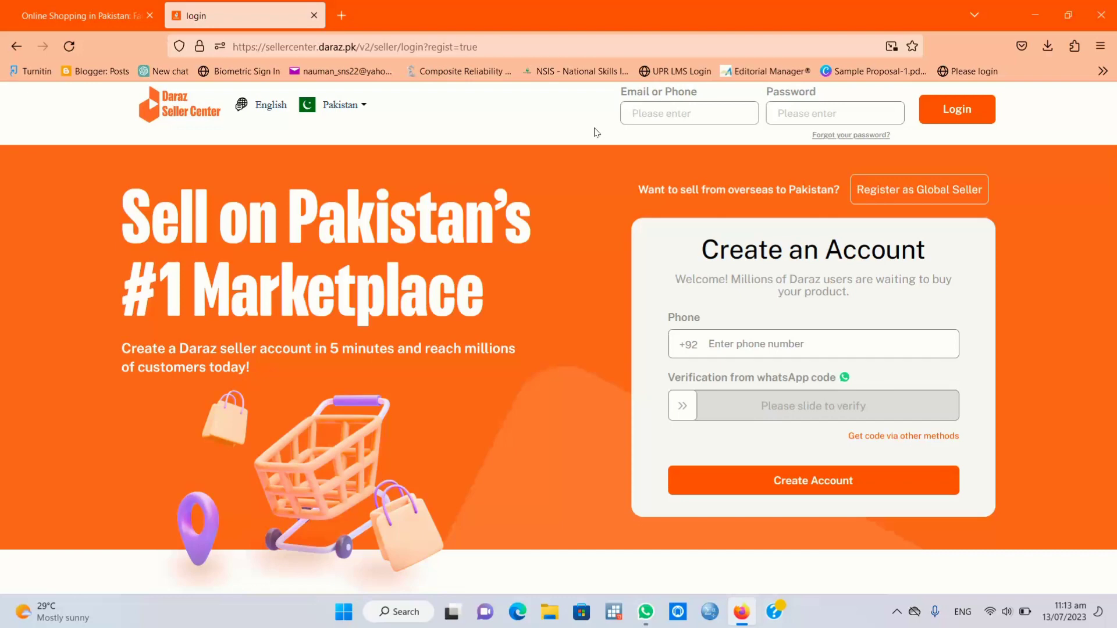
left_click(736, 342)
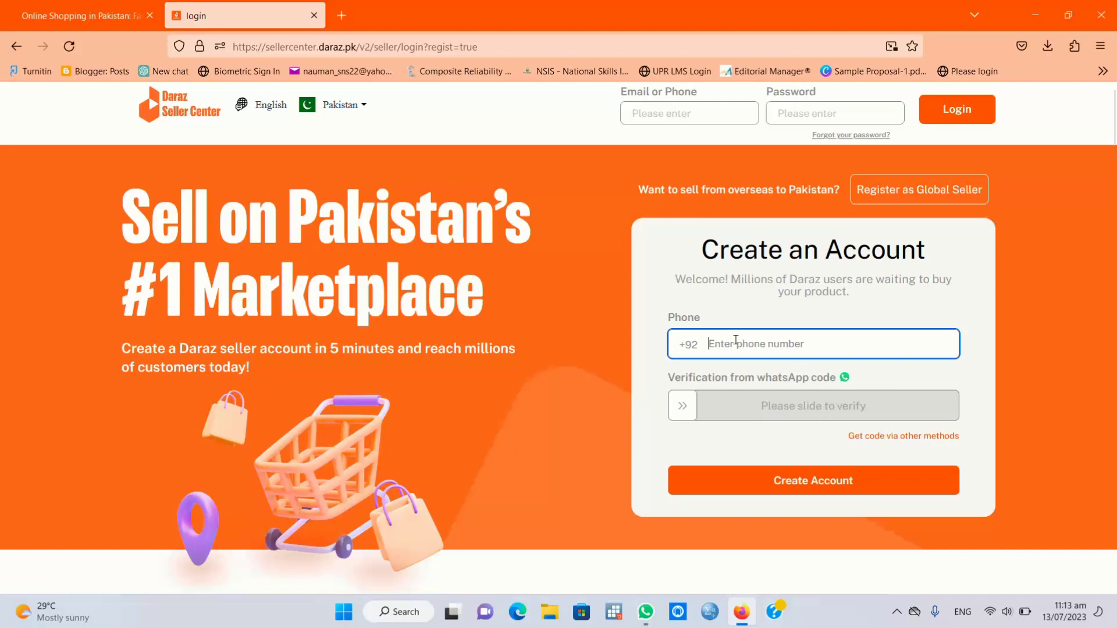
type("3•")
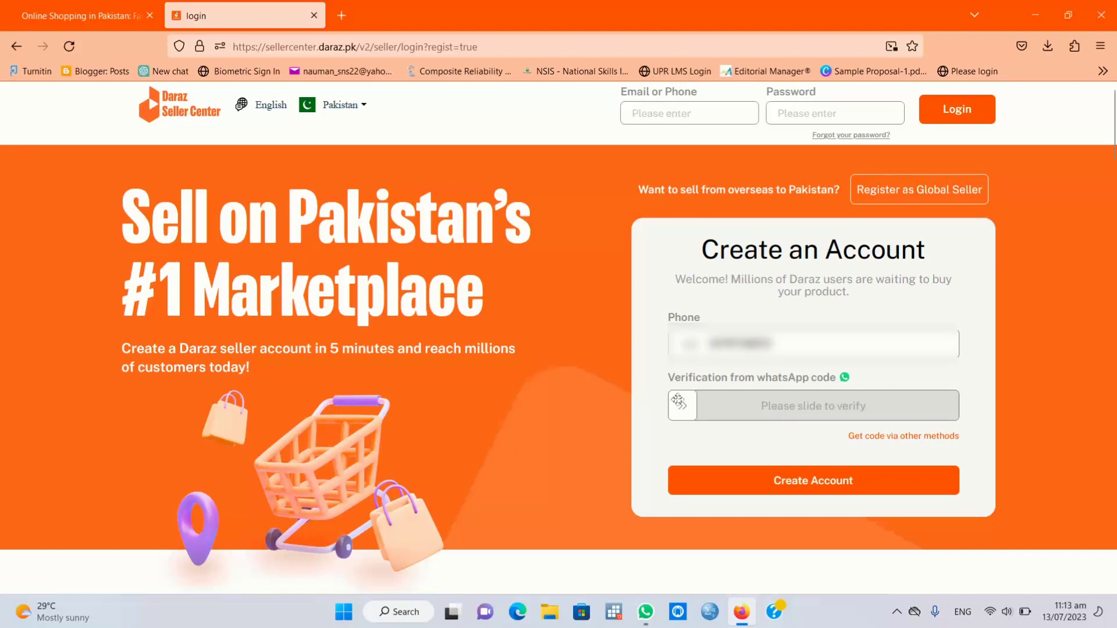
left_click_drag(679, 405, 958, 406)
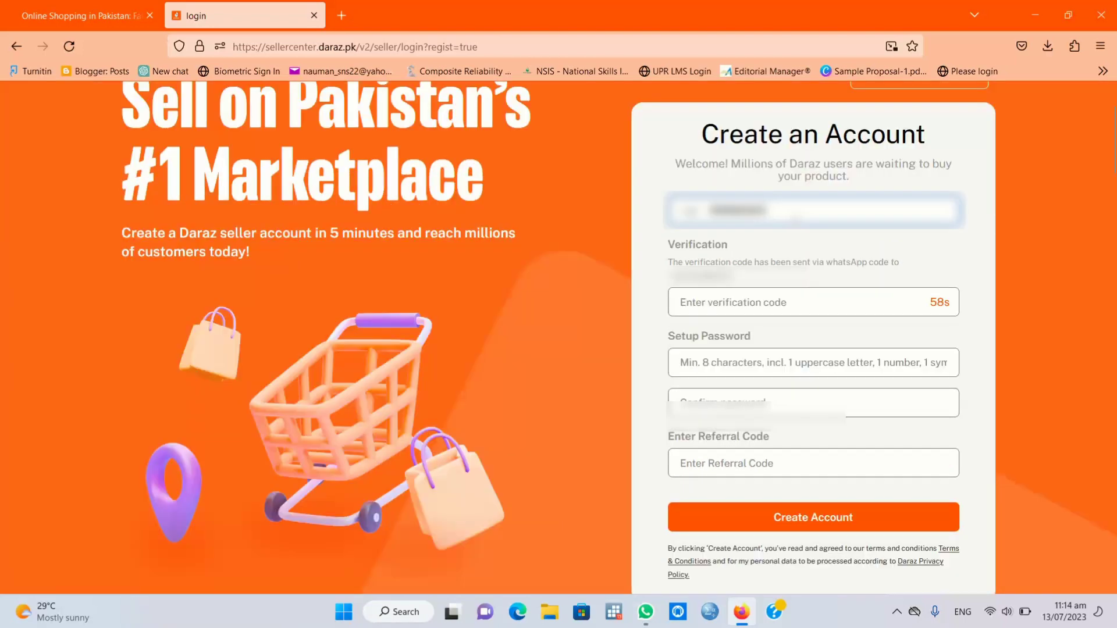
Step: Enter the six-digit WhatsApp verification code
left_click(840, 250)
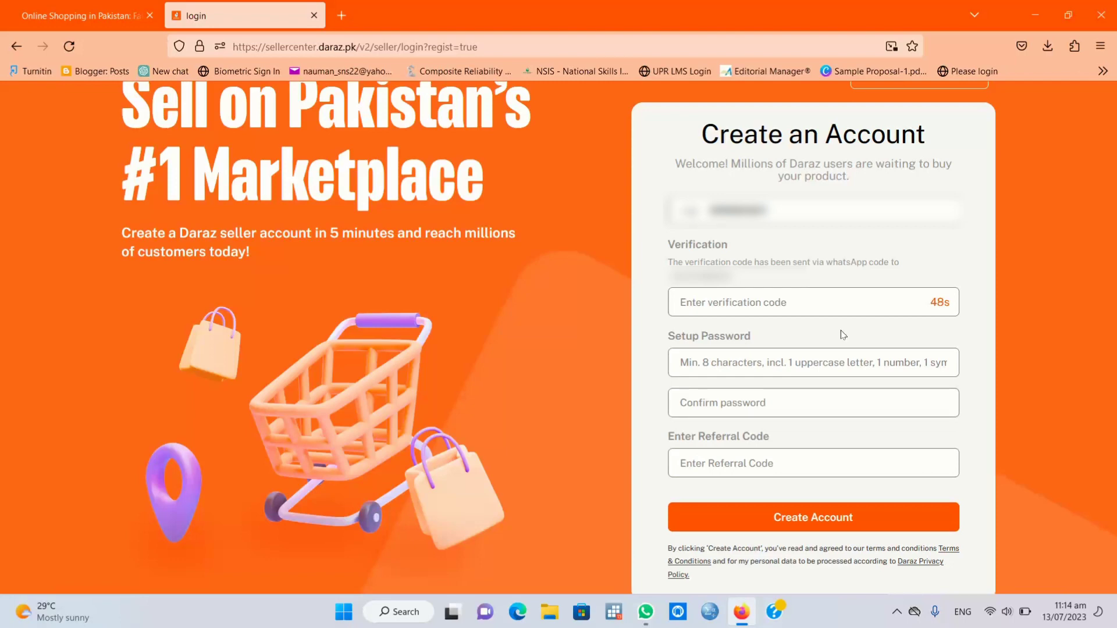
left_click(793, 311)
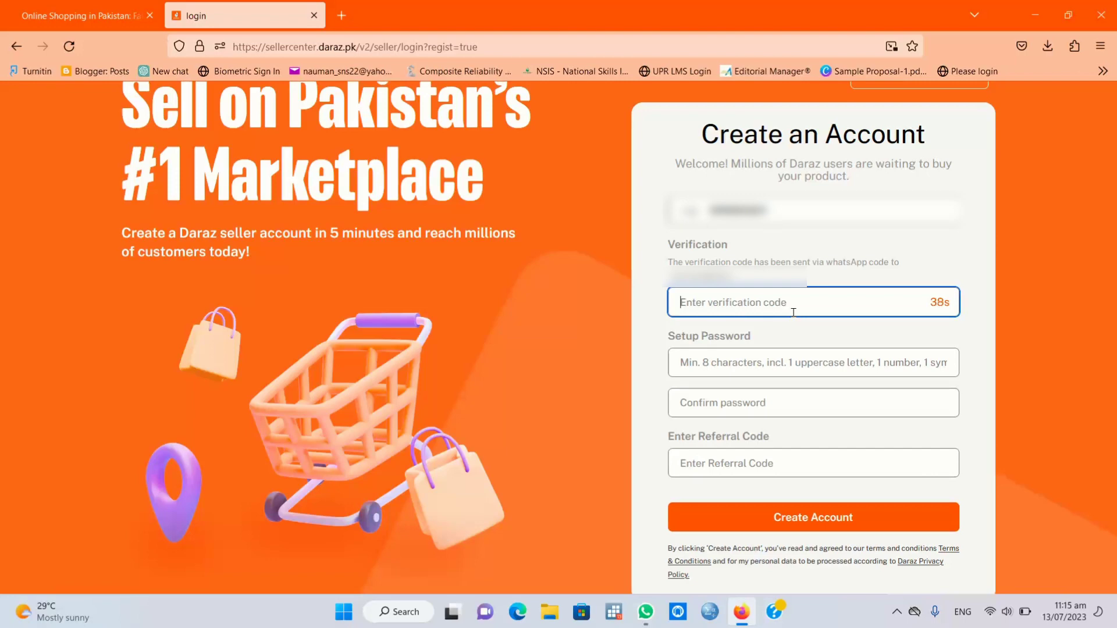
type("••")
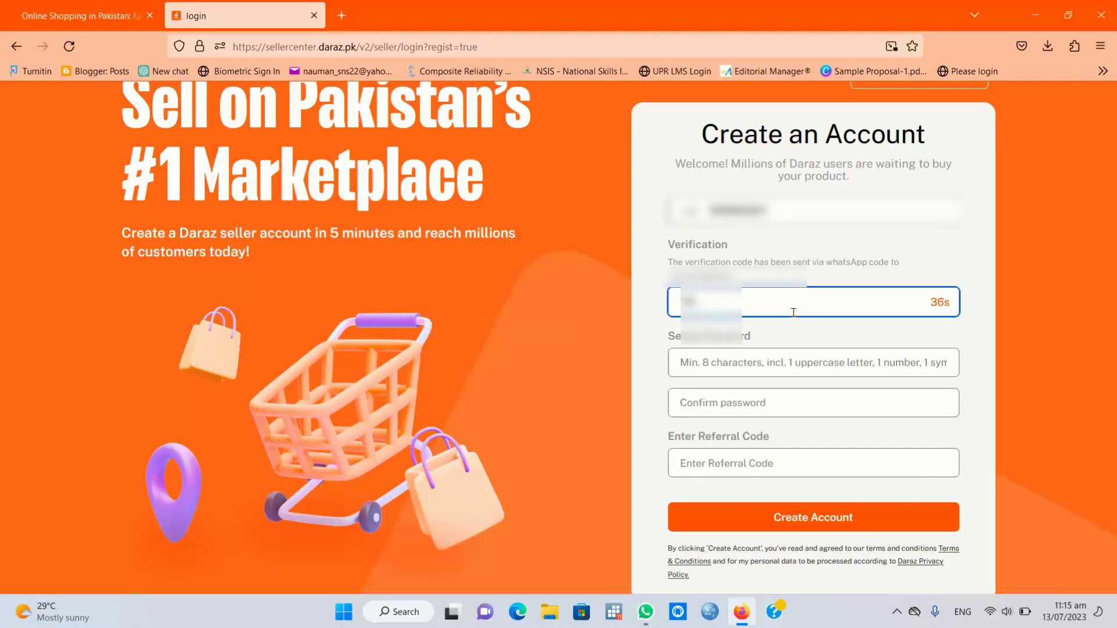
type("••••")
Step: Set the account password and retype it in the Confirm password field
left_click(645, 346)
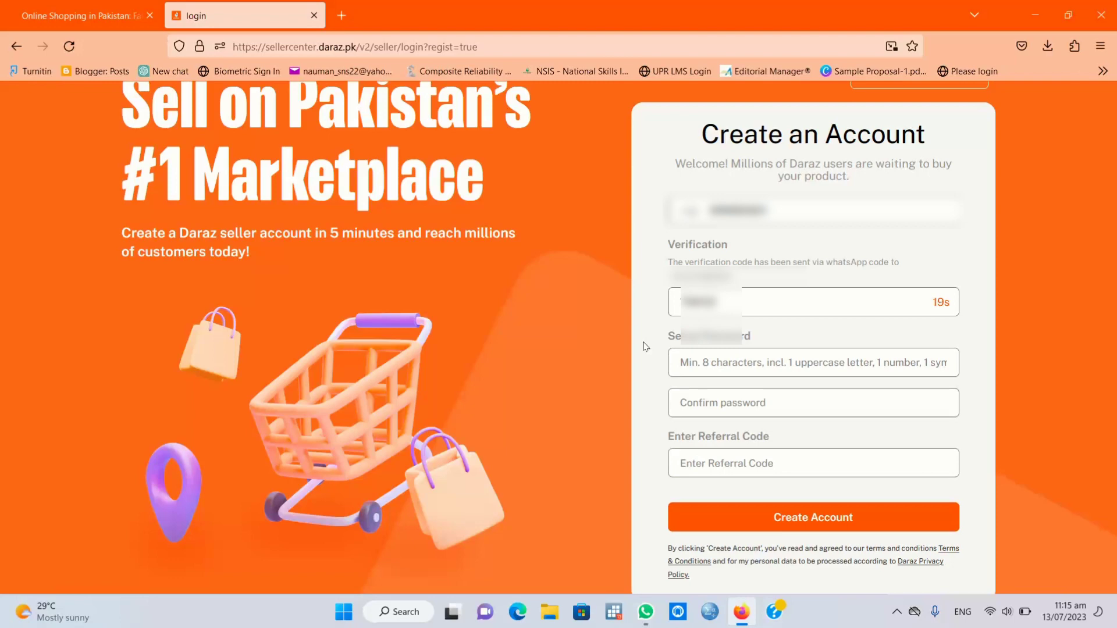
left_click(689, 362)
type("****")
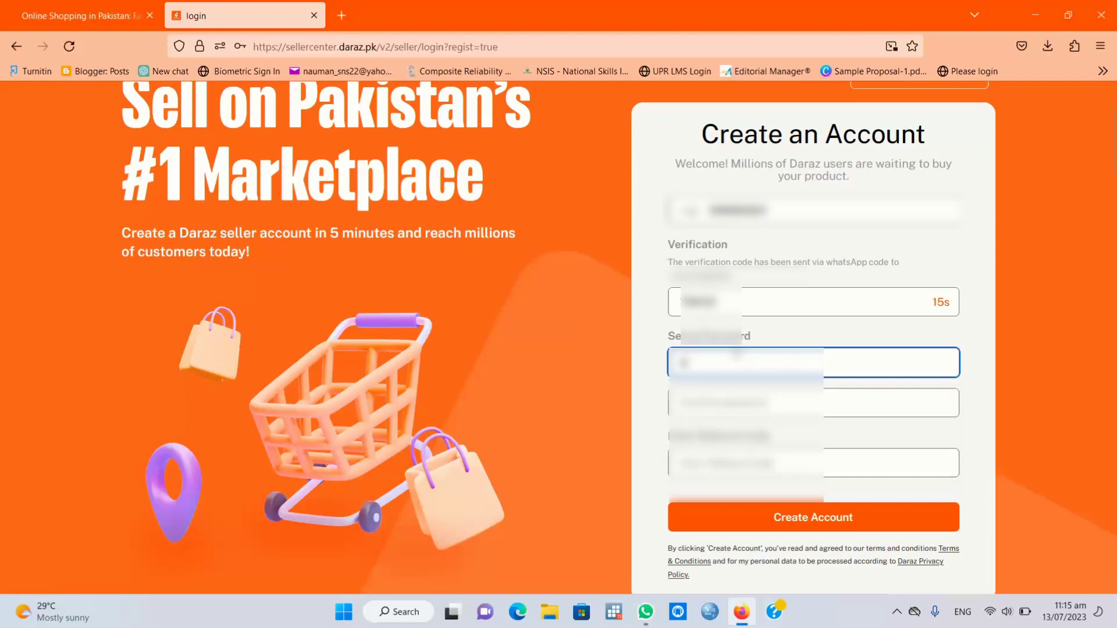
type("*****")
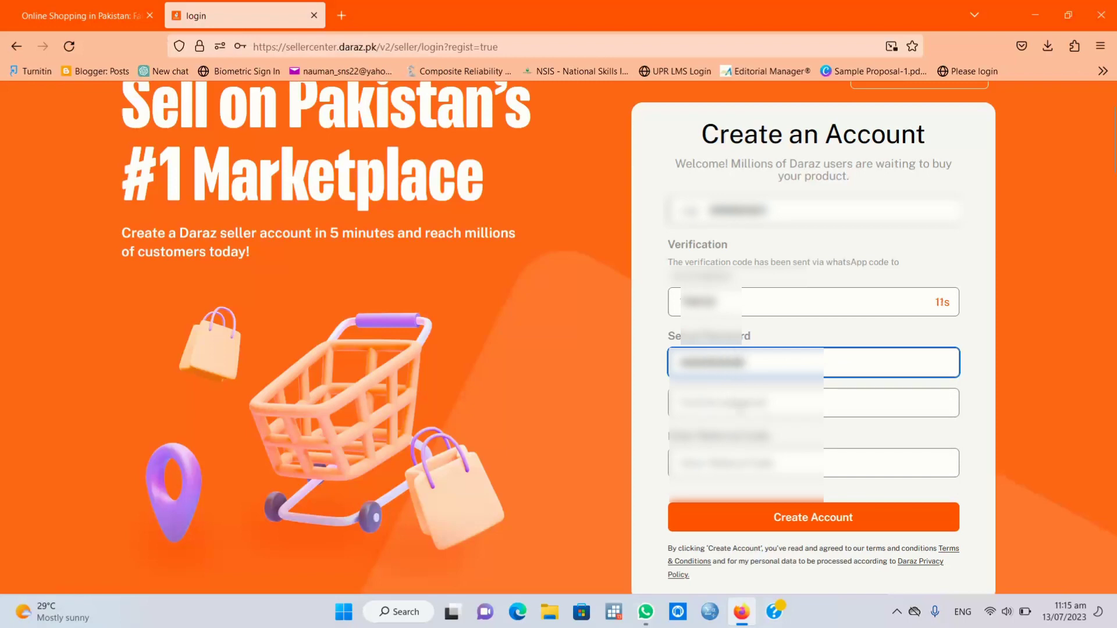
left_click(739, 402)
type("*****")
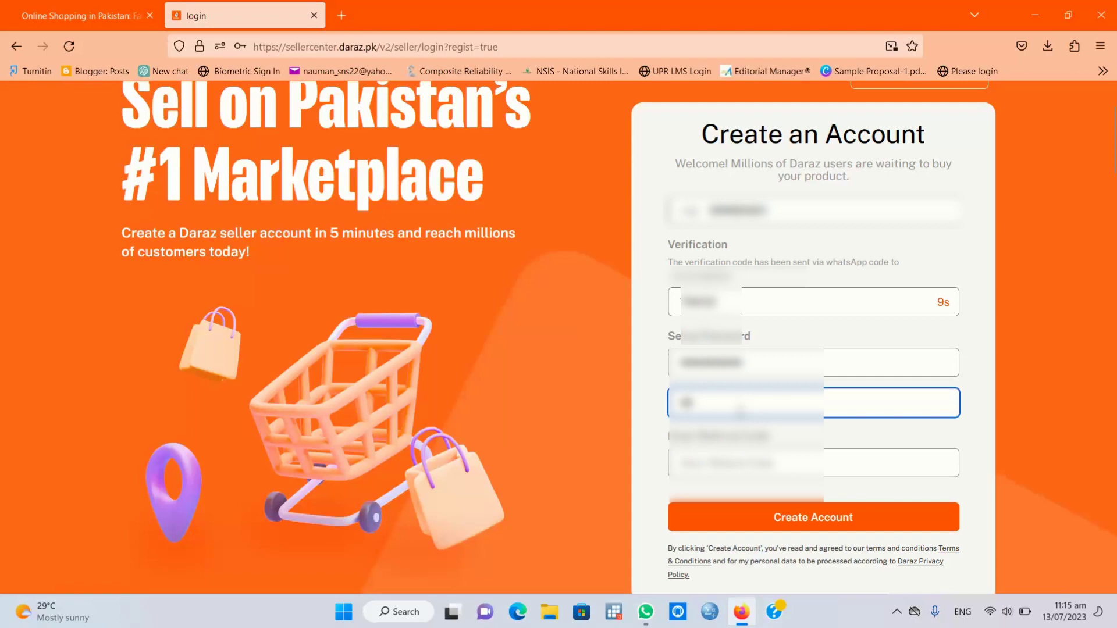
type("******")
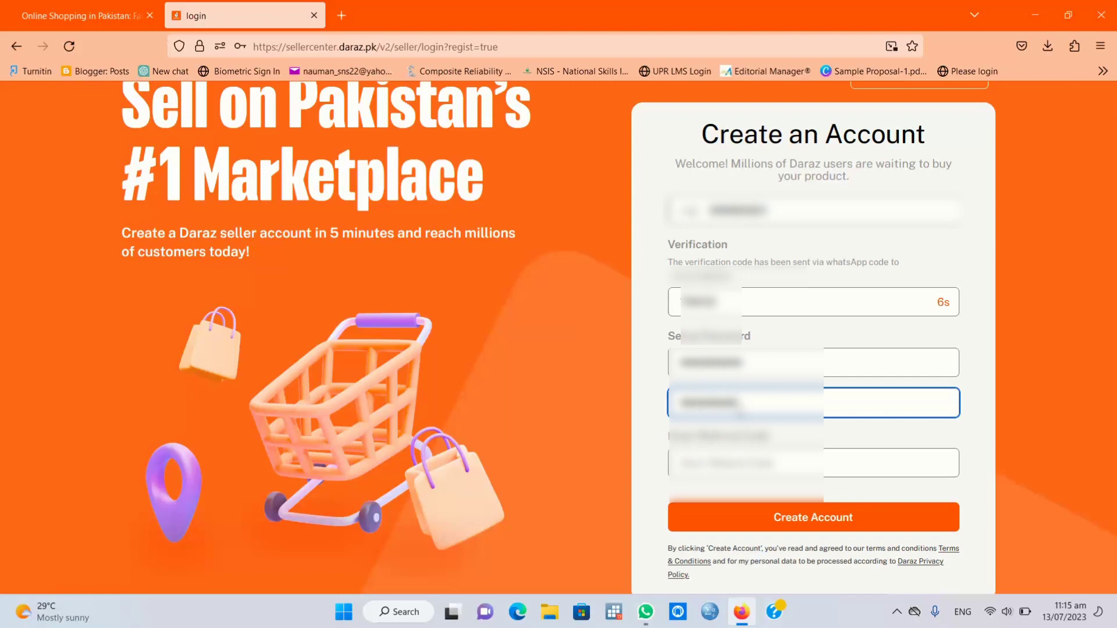
Step: Submit the signup form with Create Account
left_click(659, 406)
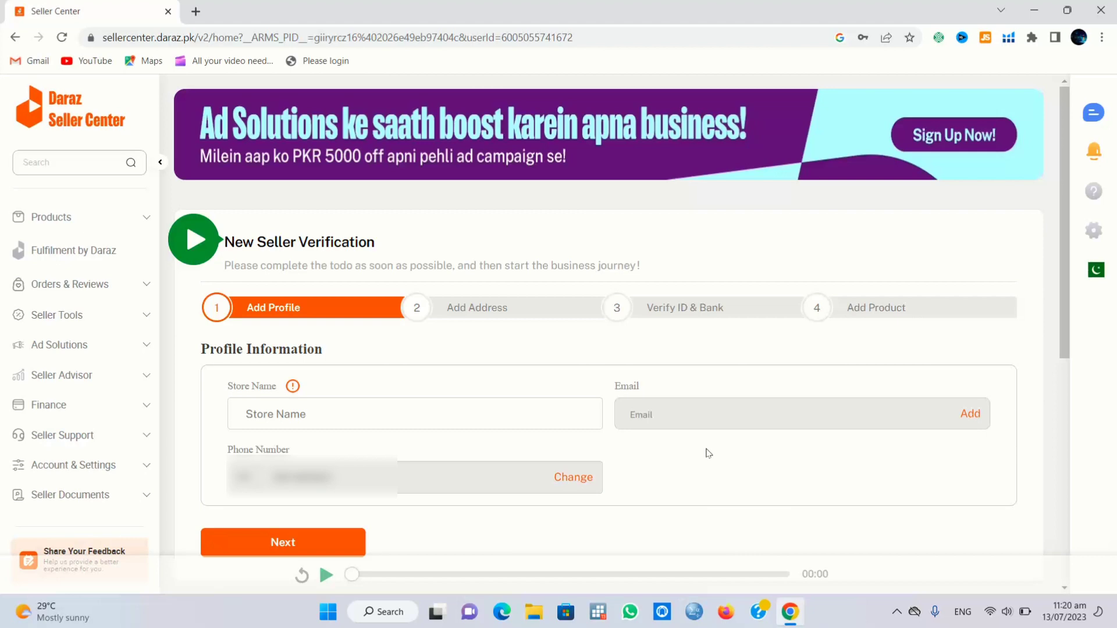
Step: Enter 'Shahzad House' as the store name, then bring up the Add Email form
scroll(708, 454, "down", 2)
left_click(279, 299)
type("Shahzad")
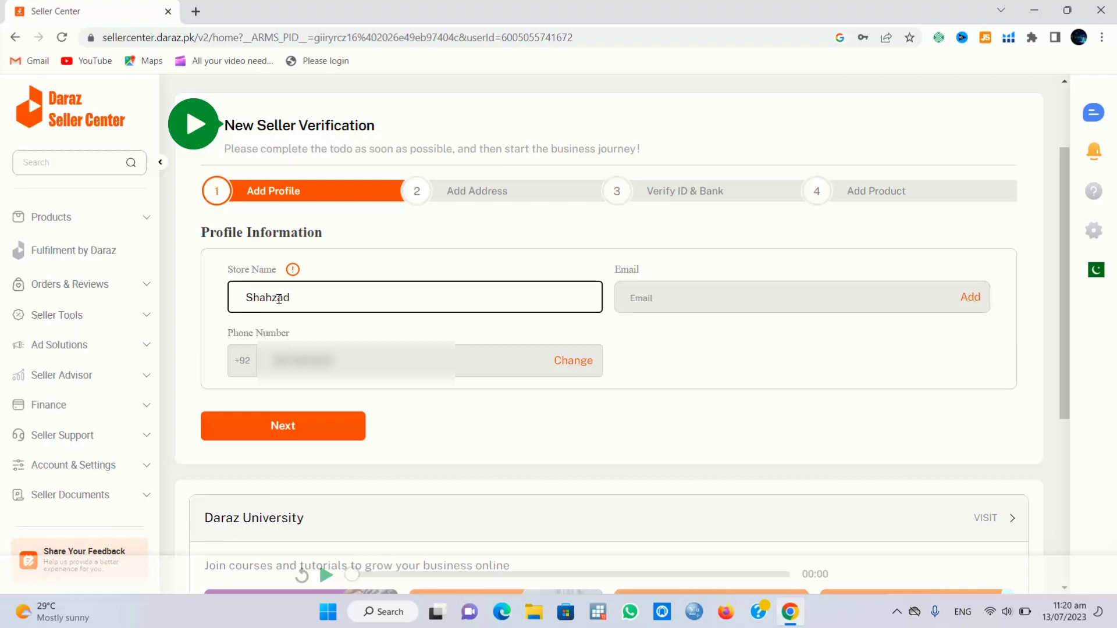
type(" House")
left_click(554, 428)
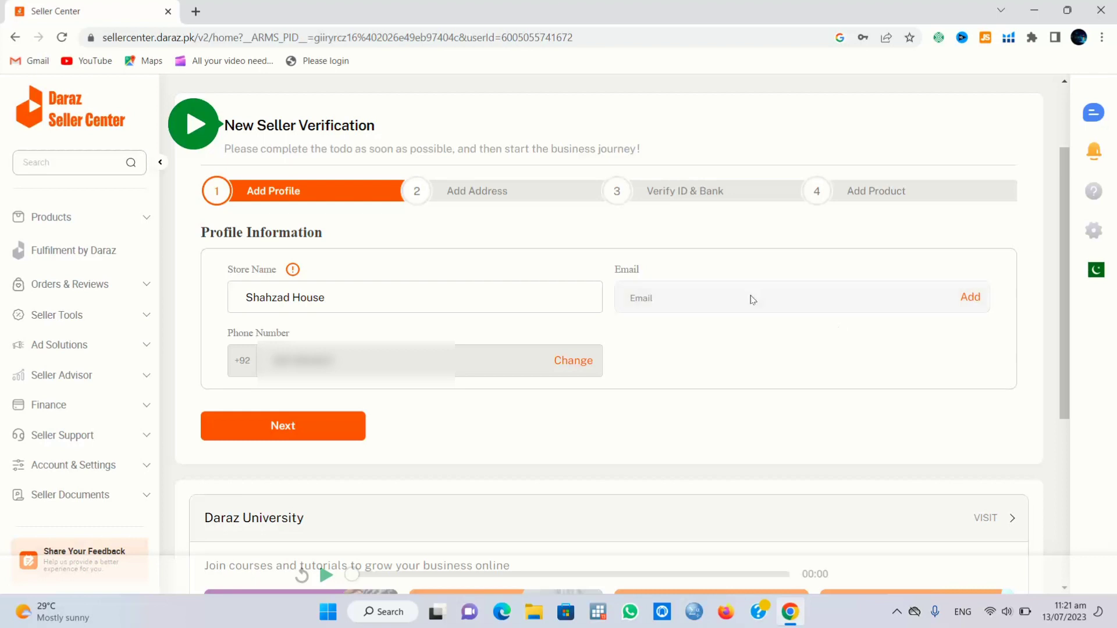
left_click(973, 300)
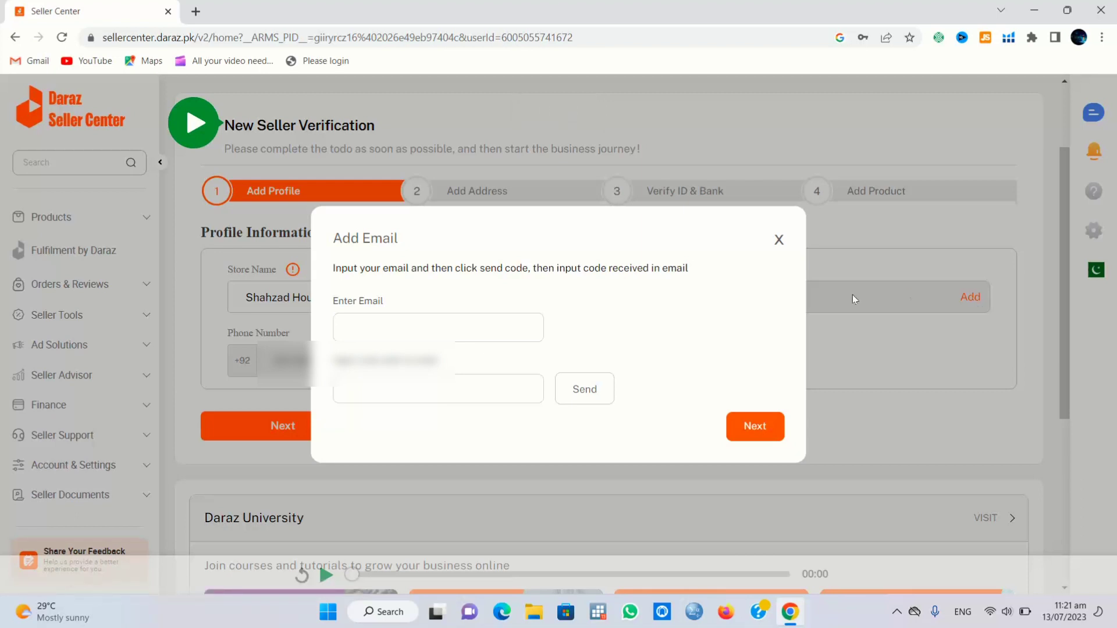
Step: Enter the store's email address and send a verification code to it
left_click(781, 240)
left_click(971, 300)
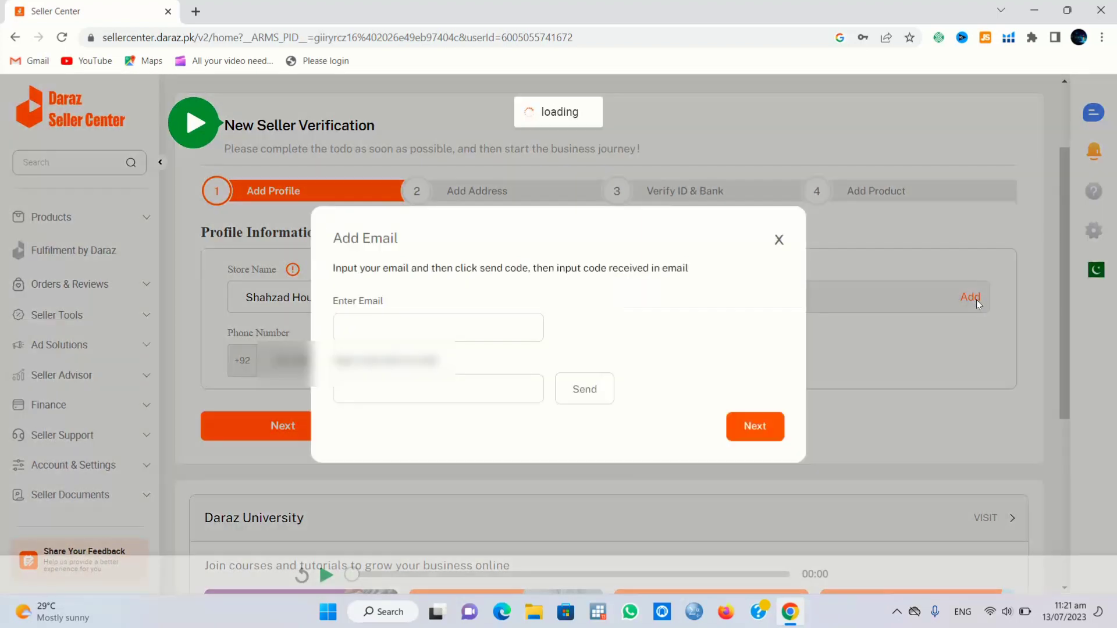
left_click(424, 330)
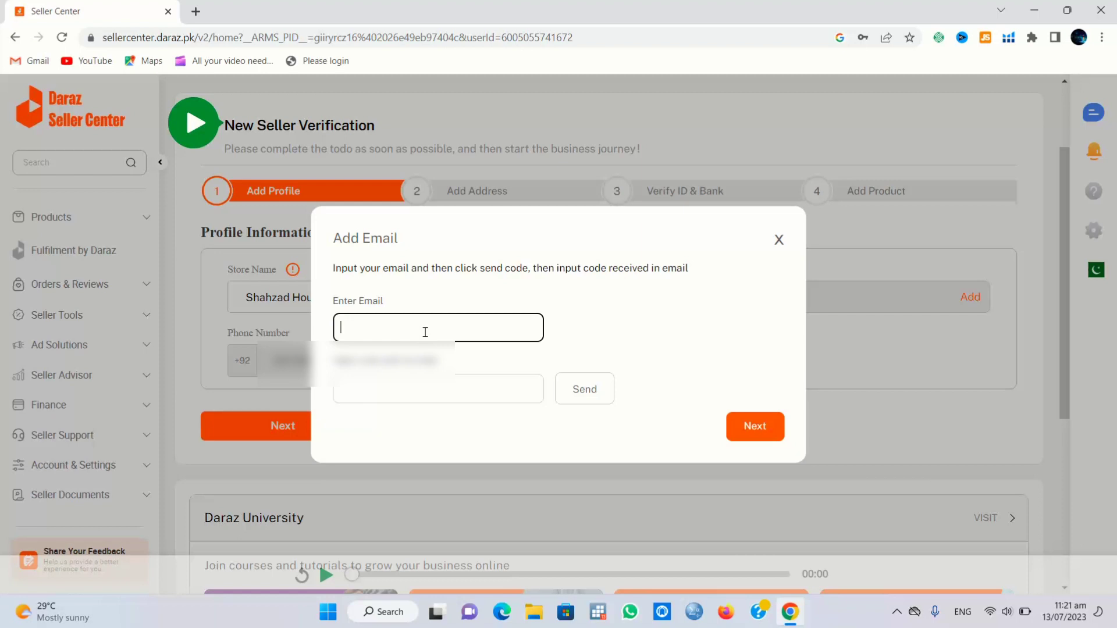
type("joj")
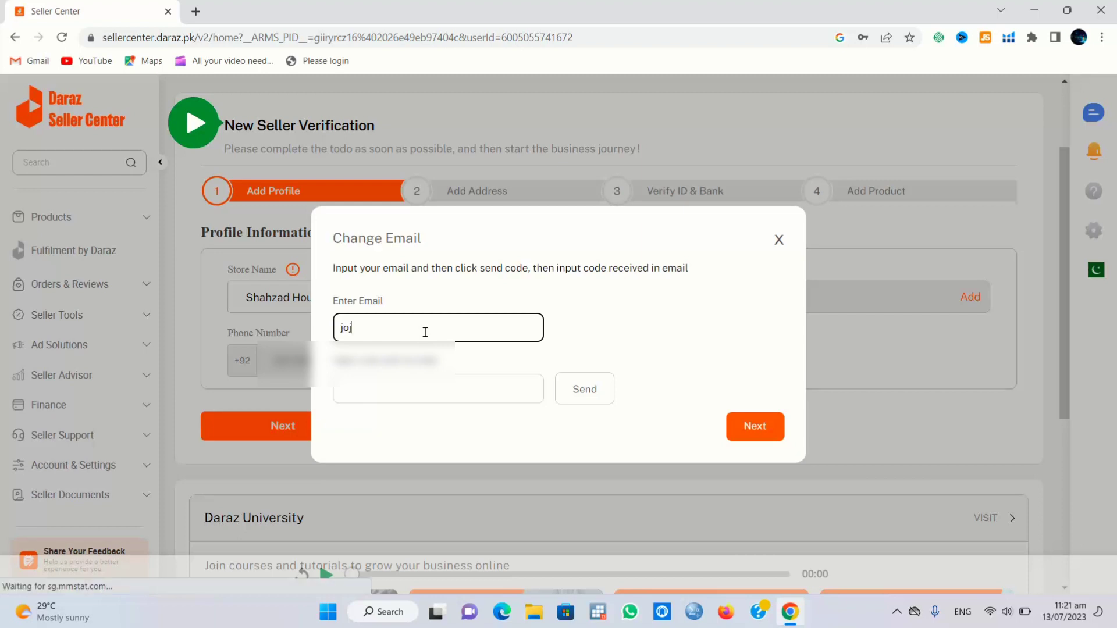
type("o")
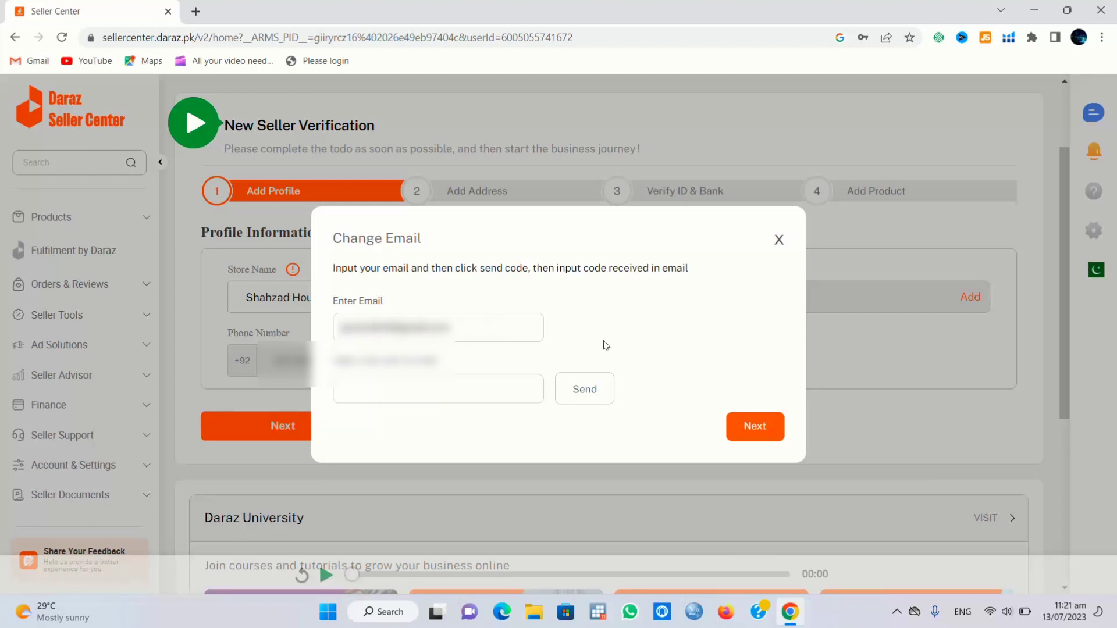
left_click(585, 394)
Step: Enter the emailed verification code and confirm it
left_click(459, 386)
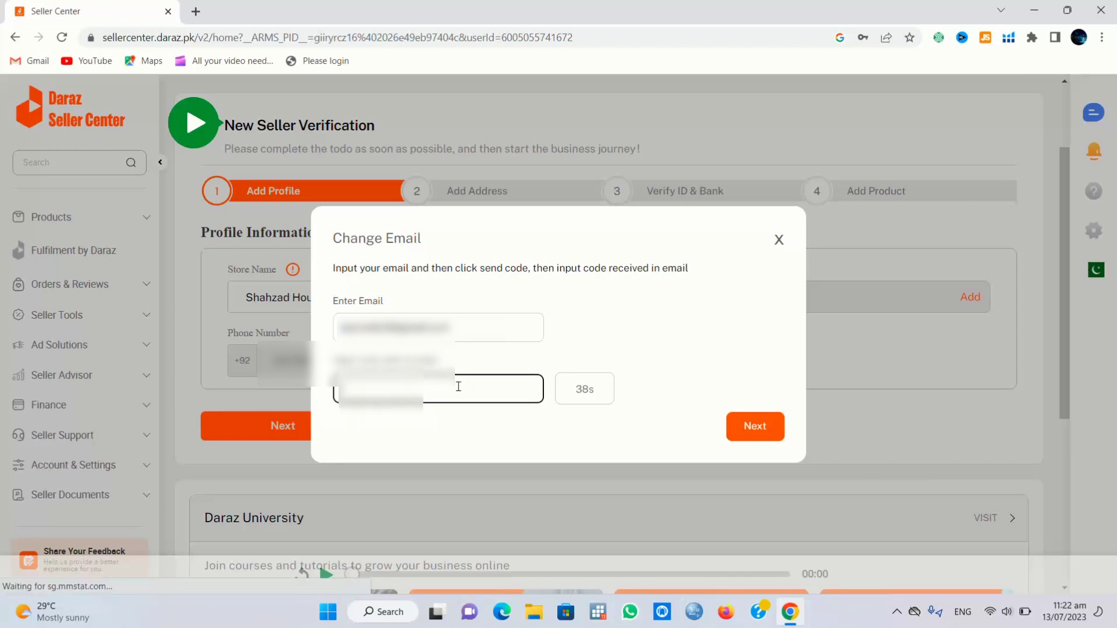
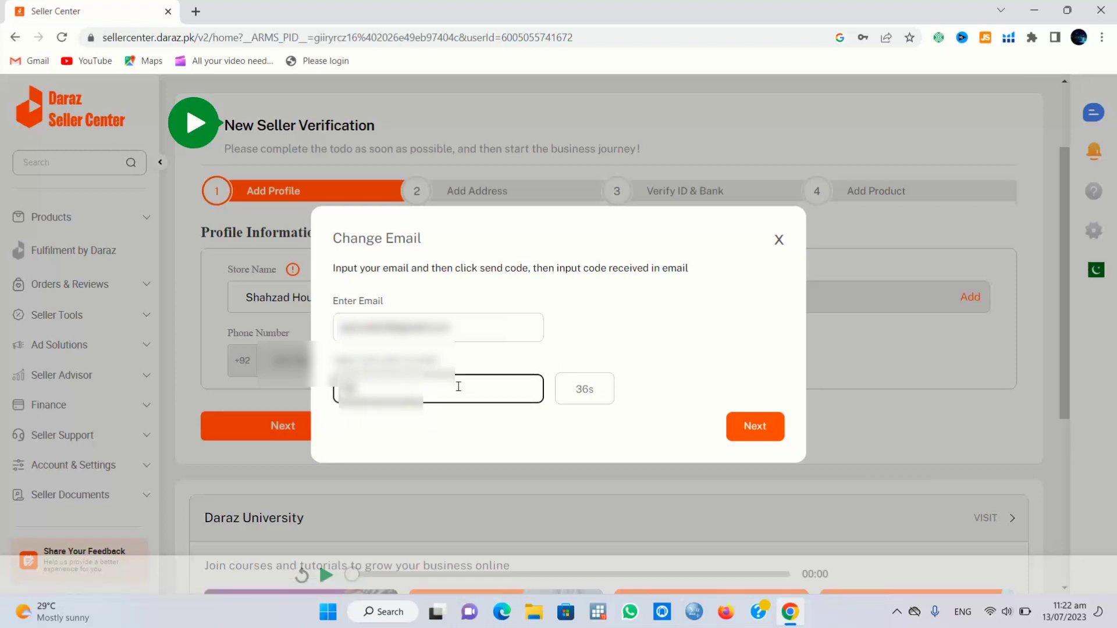
left_click(741, 426)
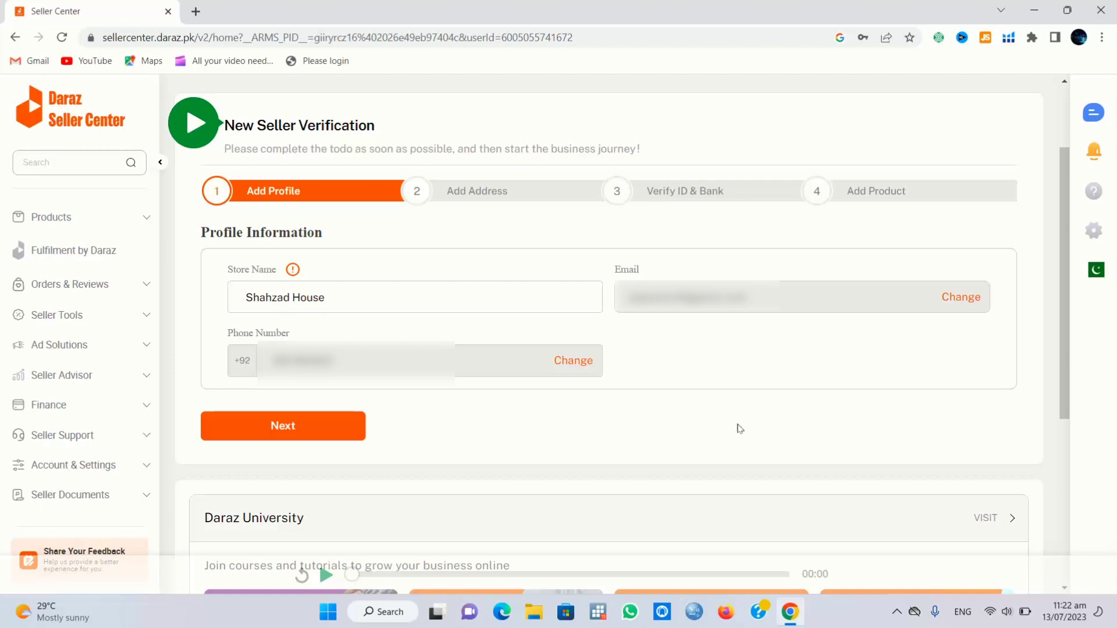
Step: On the address step, select Azad Kashmir, Bagh and Hollarh as province, area and district
left_click(315, 433)
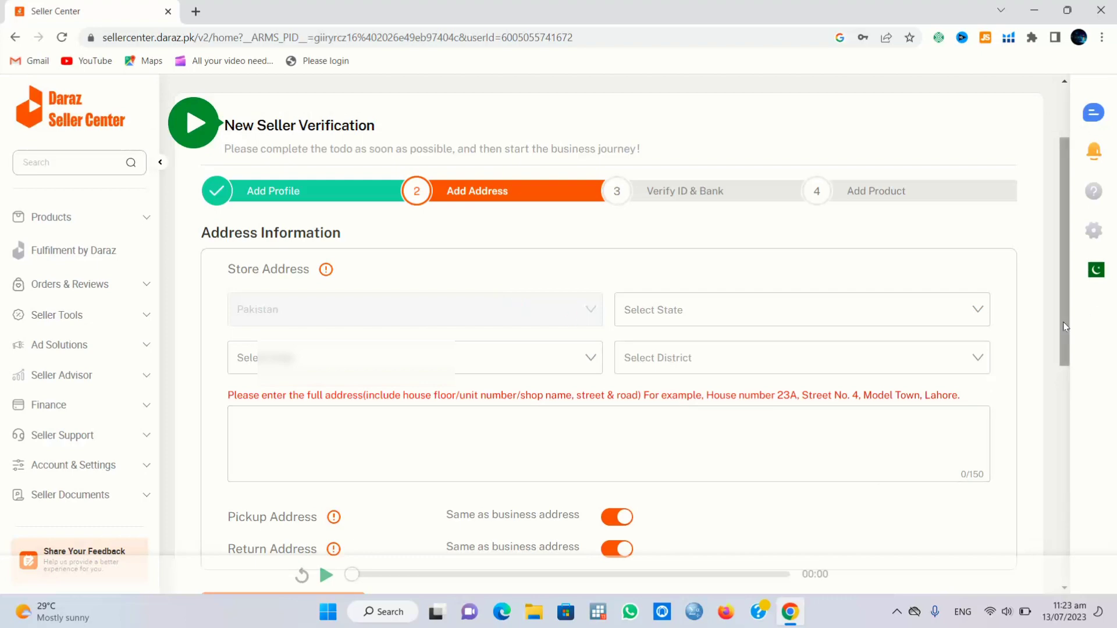
left_click_drag(1067, 351, 1056, 473)
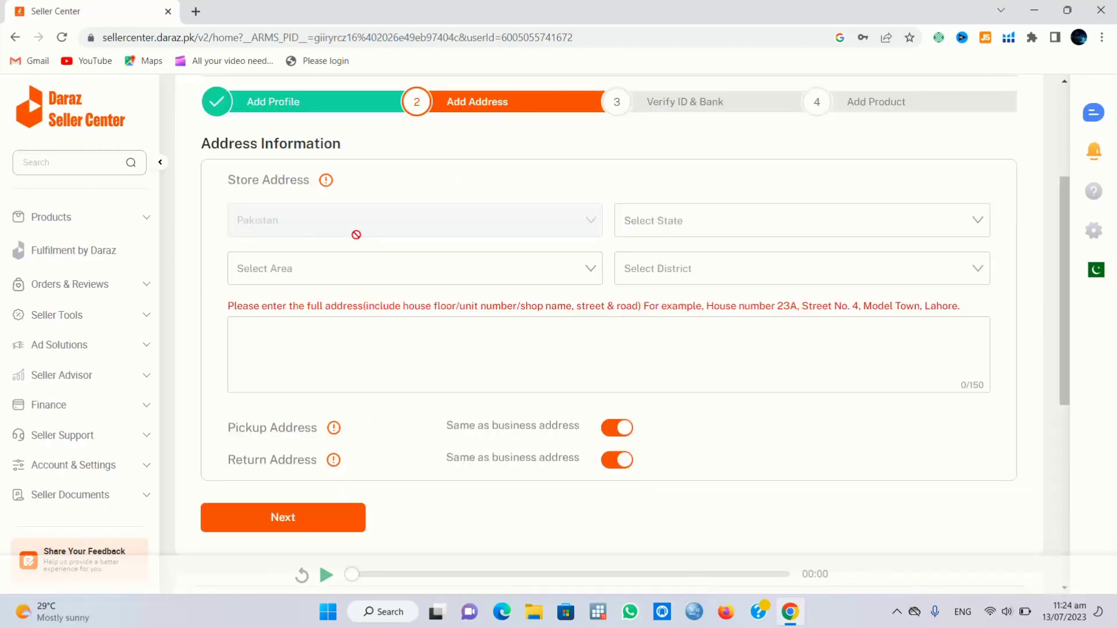
left_click(750, 232)
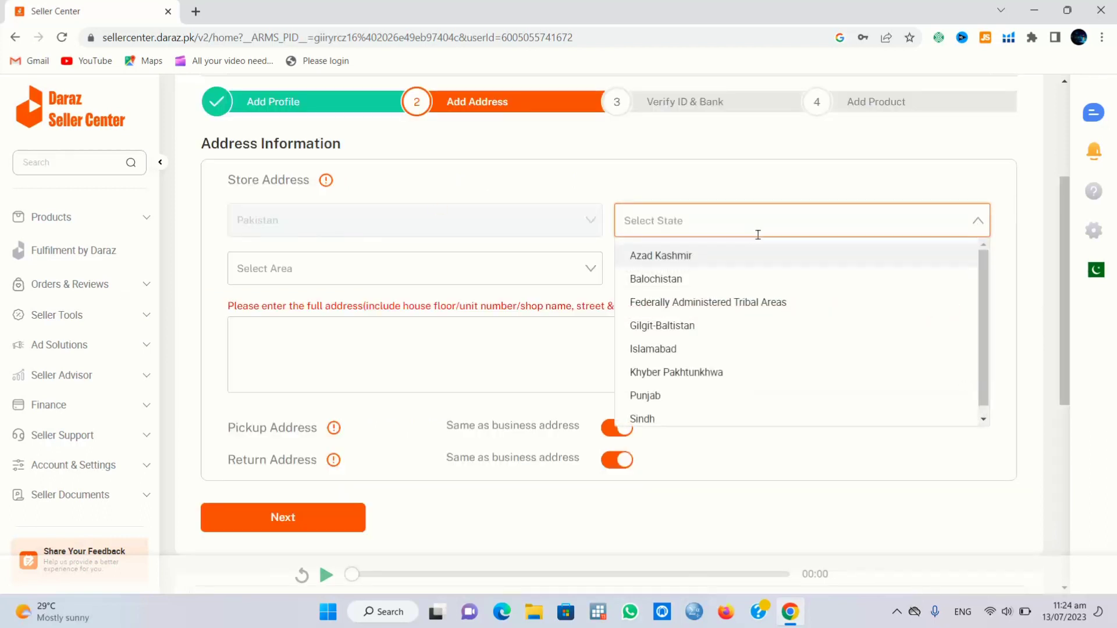
left_click(690, 262)
left_click(443, 281)
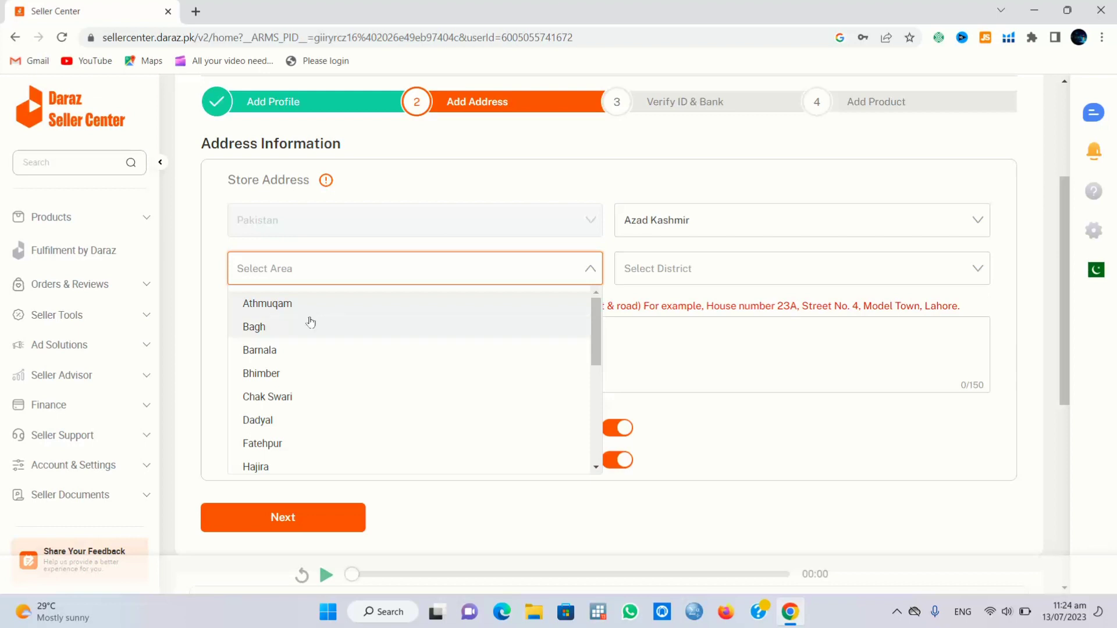
left_click(269, 332)
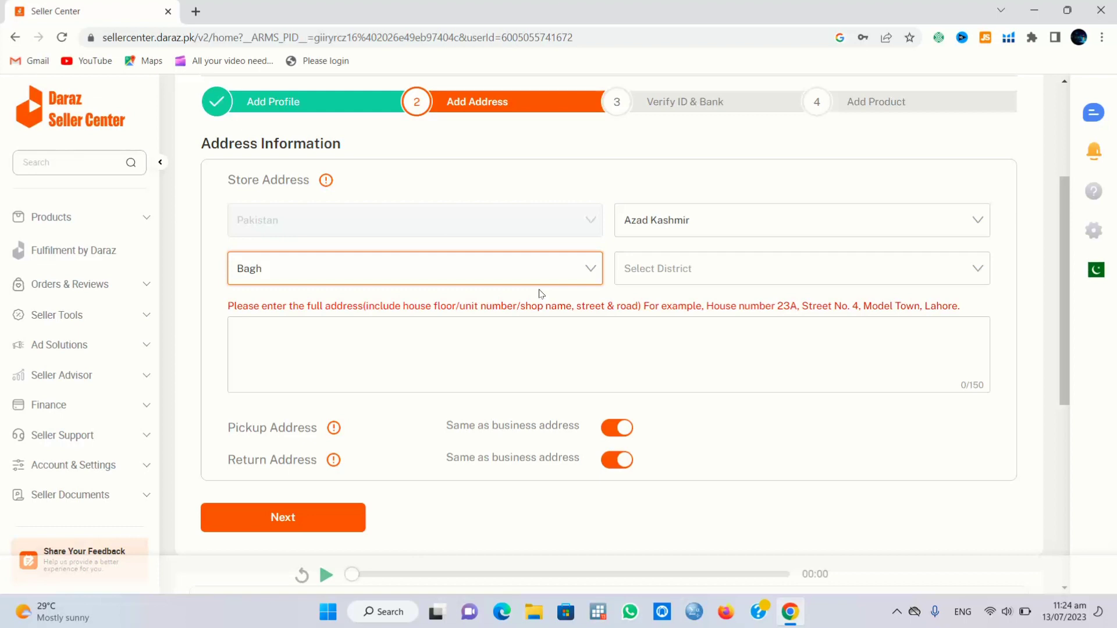
left_click(697, 264)
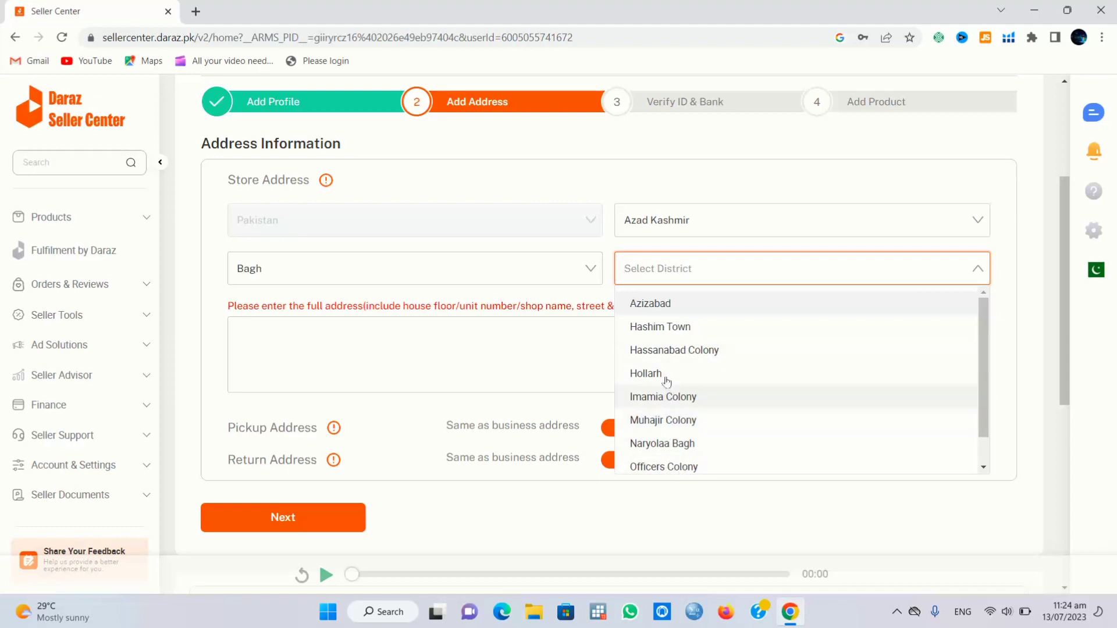
left_click(666, 374)
Step: Fill in the shop's full street address
left_click(527, 330)
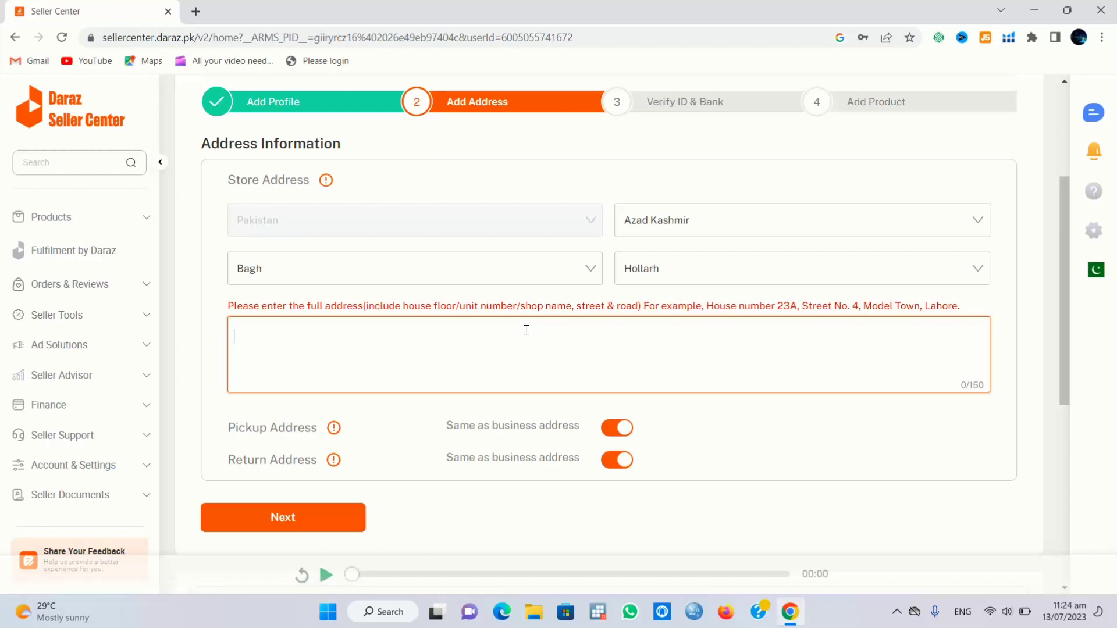
key("ctrl+v")
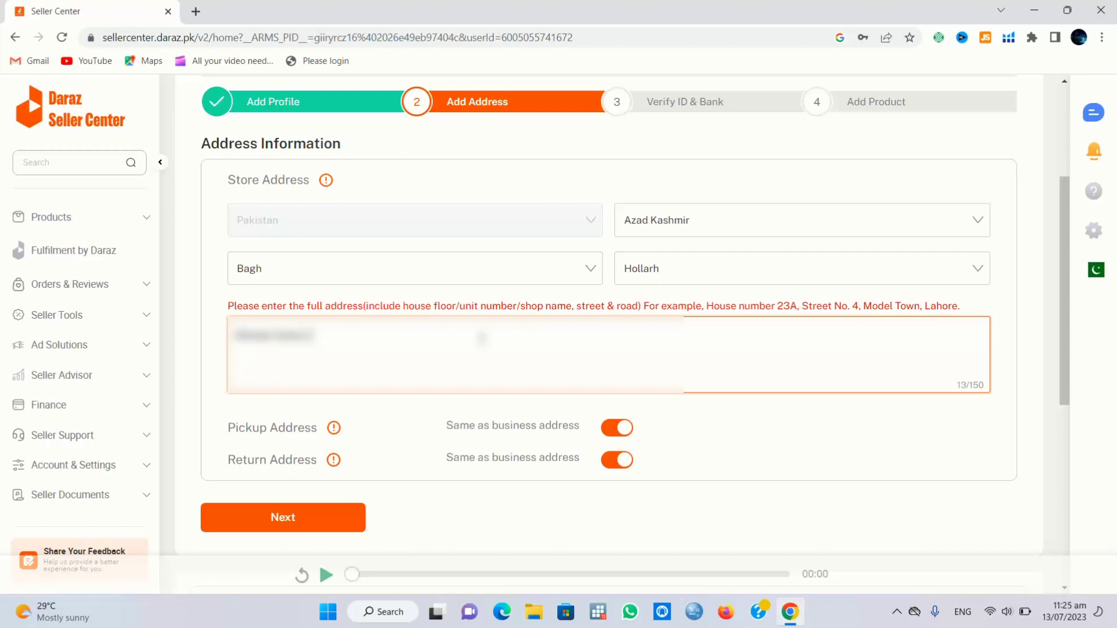
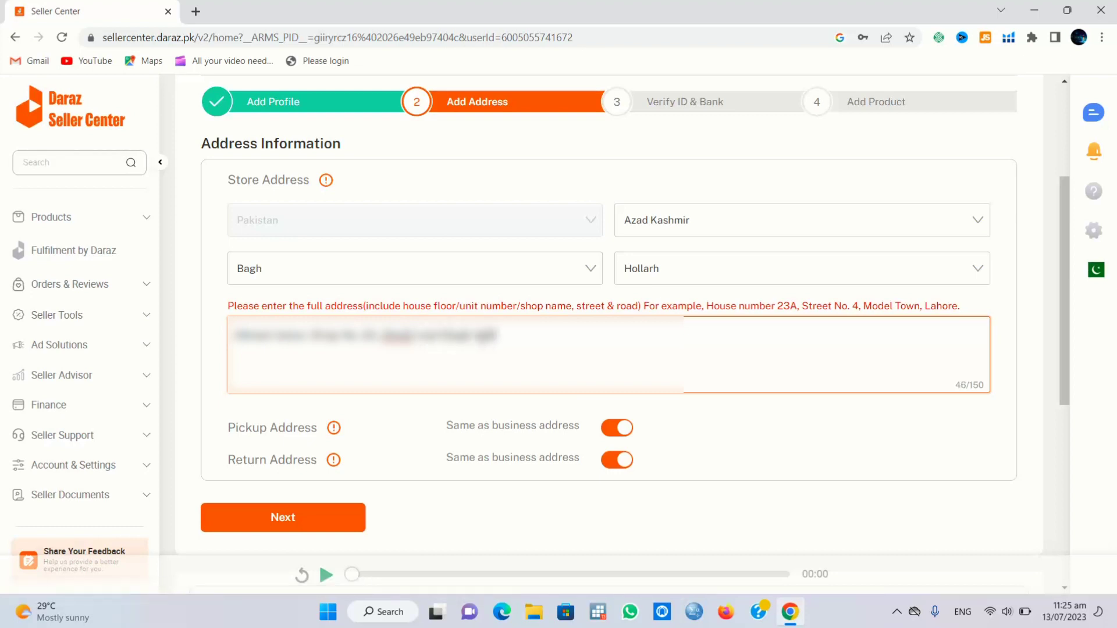
left_click(772, 463)
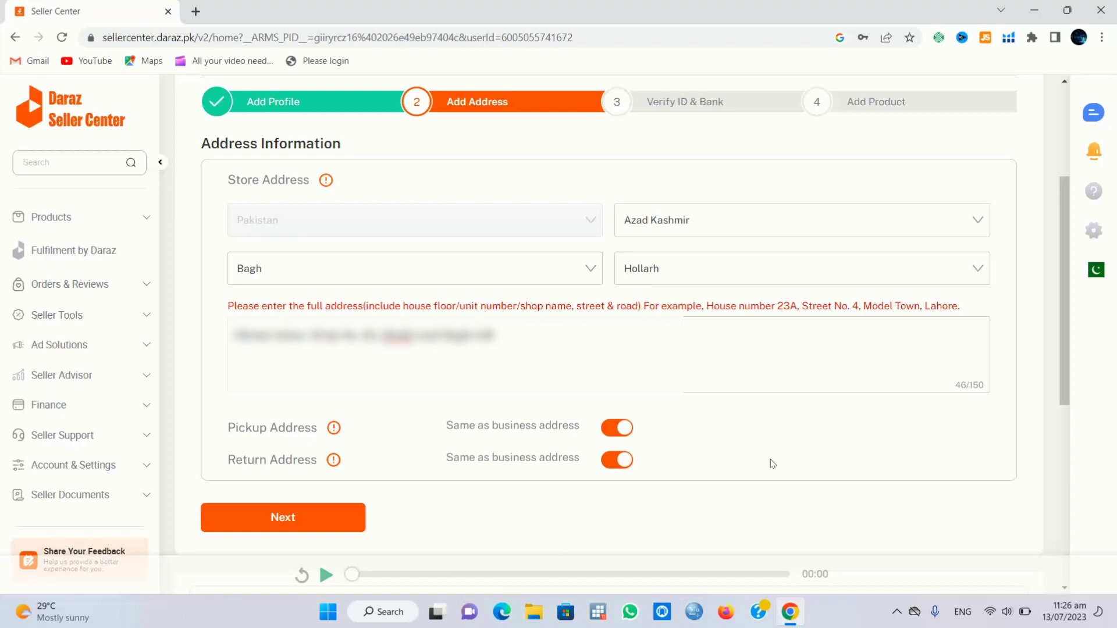
Step: Save the address, move to Verify ID & Bank, and start the ID card front upload
left_click(284, 520)
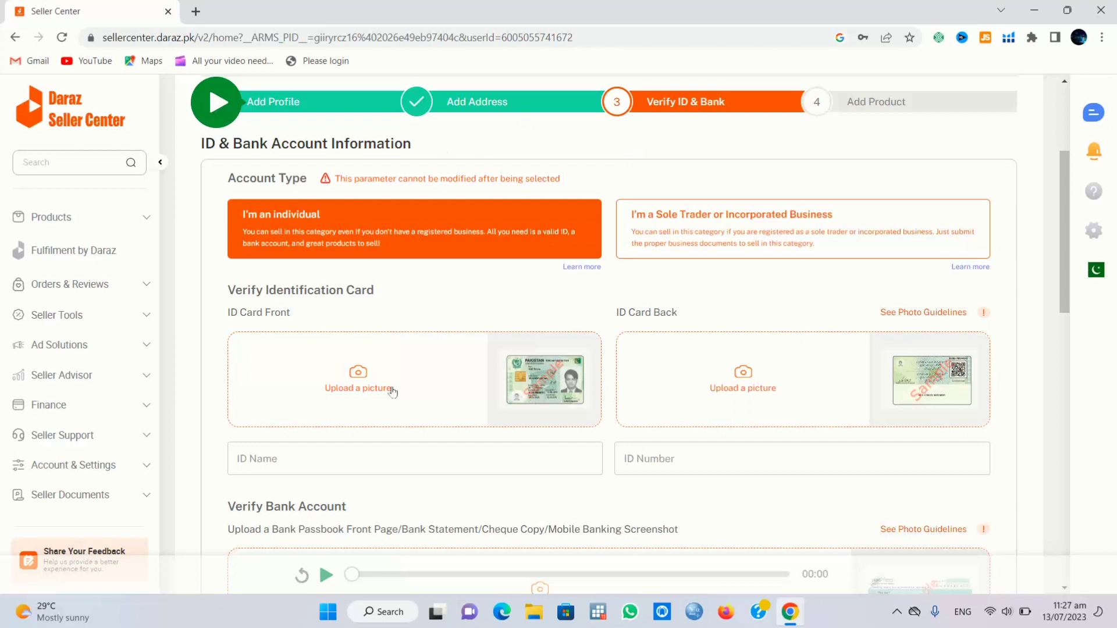
left_click(353, 384)
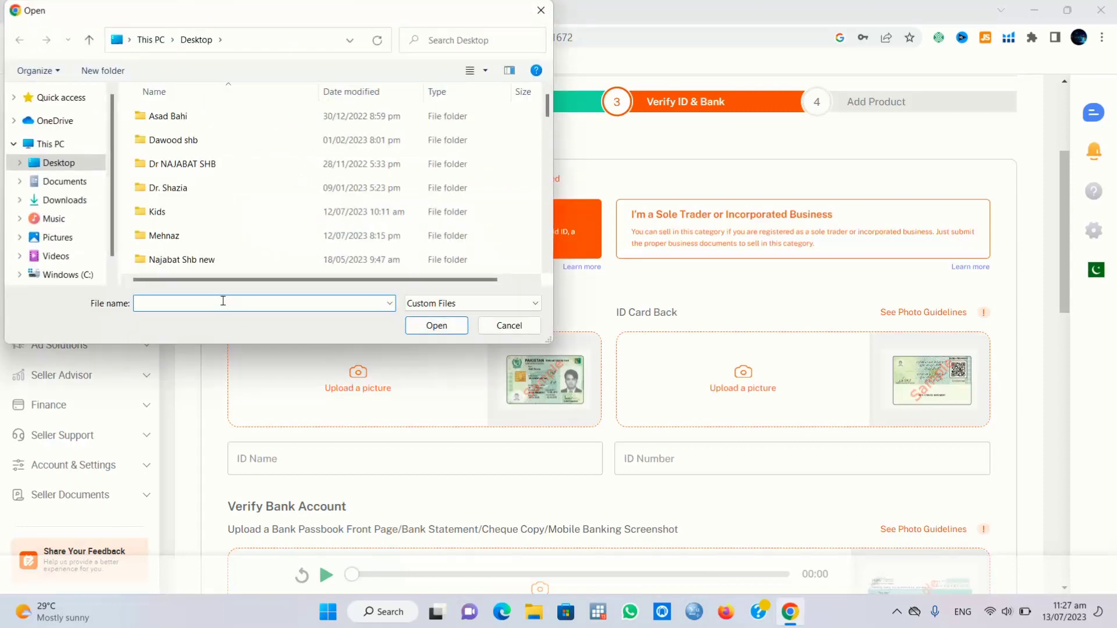
Step: Upload s2.jpg as the ID card front image
type("s")
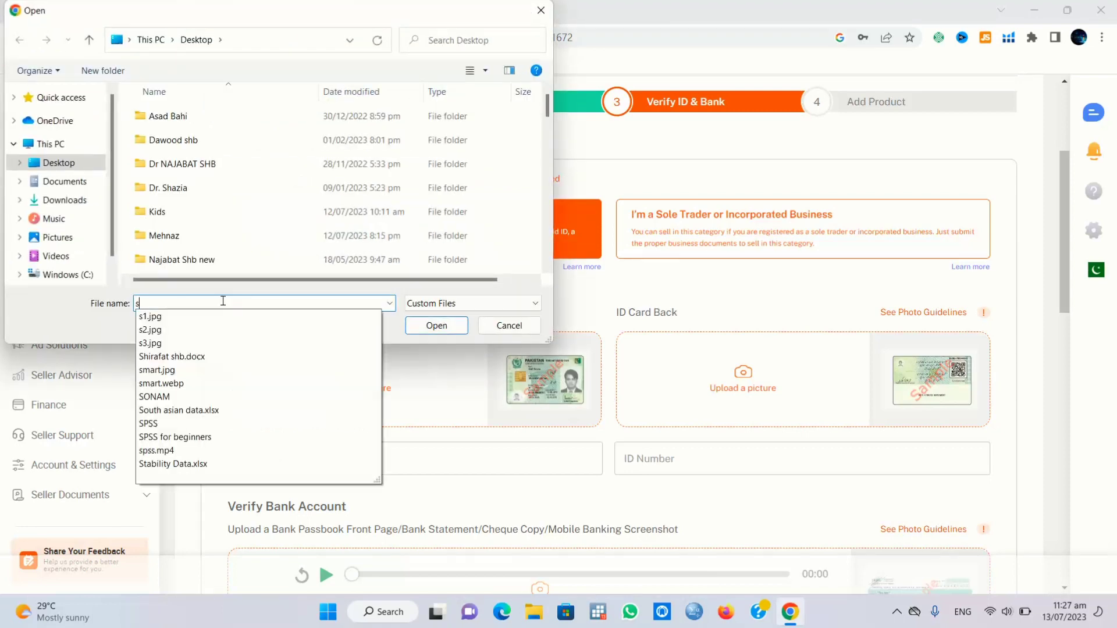
left_click(158, 330)
left_click(435, 325)
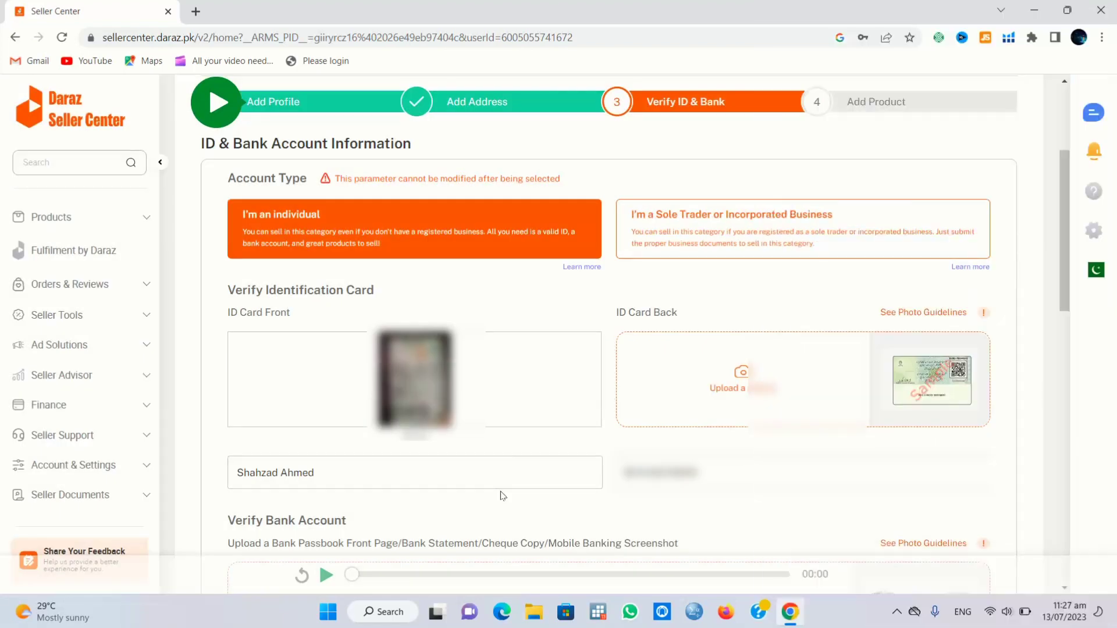
Step: Upload s3.jpg as the ID card back image
left_click(742, 375)
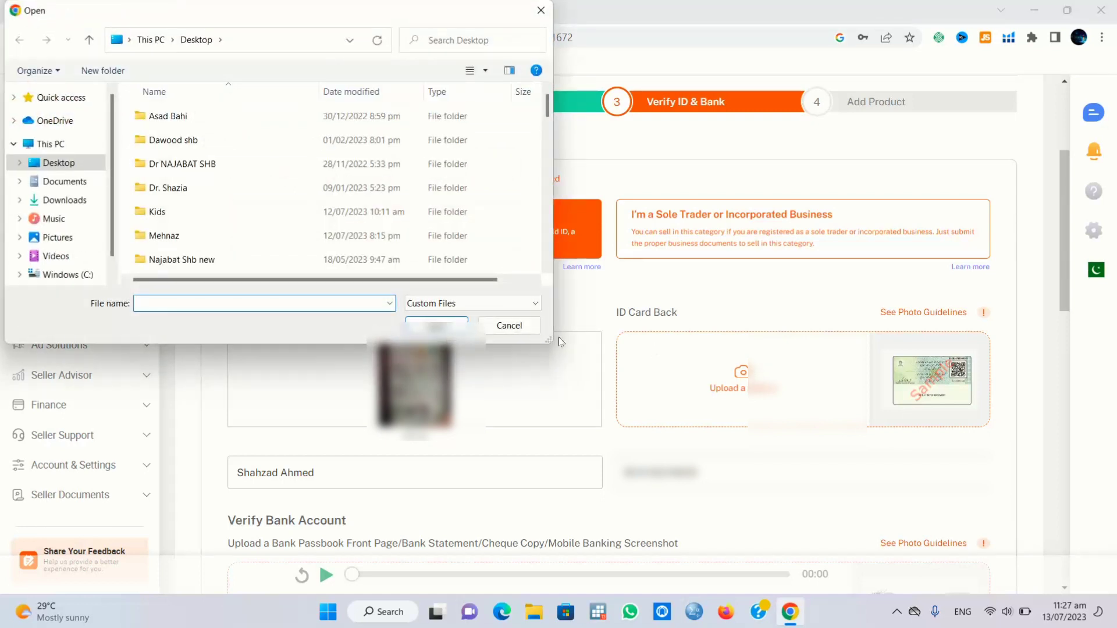
type("s")
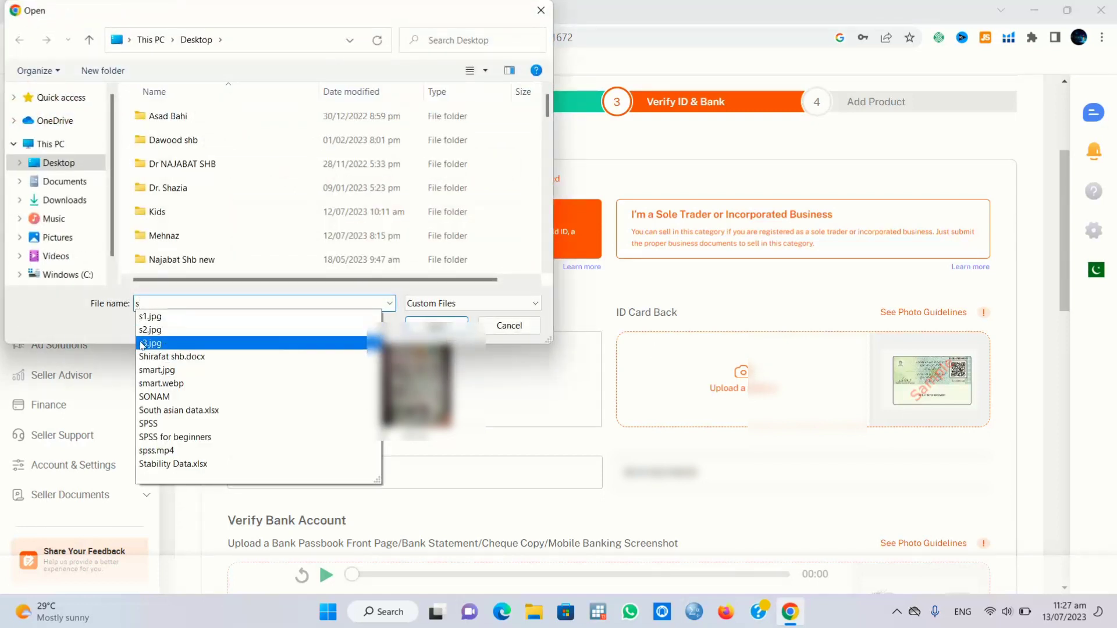
left_click(160, 343)
left_click(430, 322)
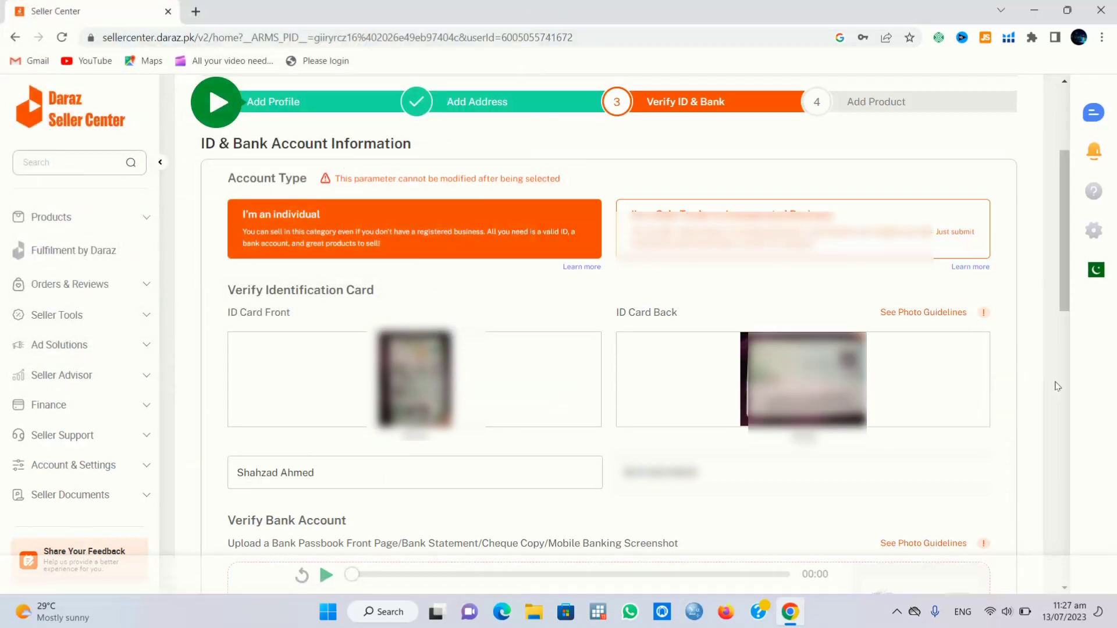
left_click_drag(1065, 299, 1071, 373)
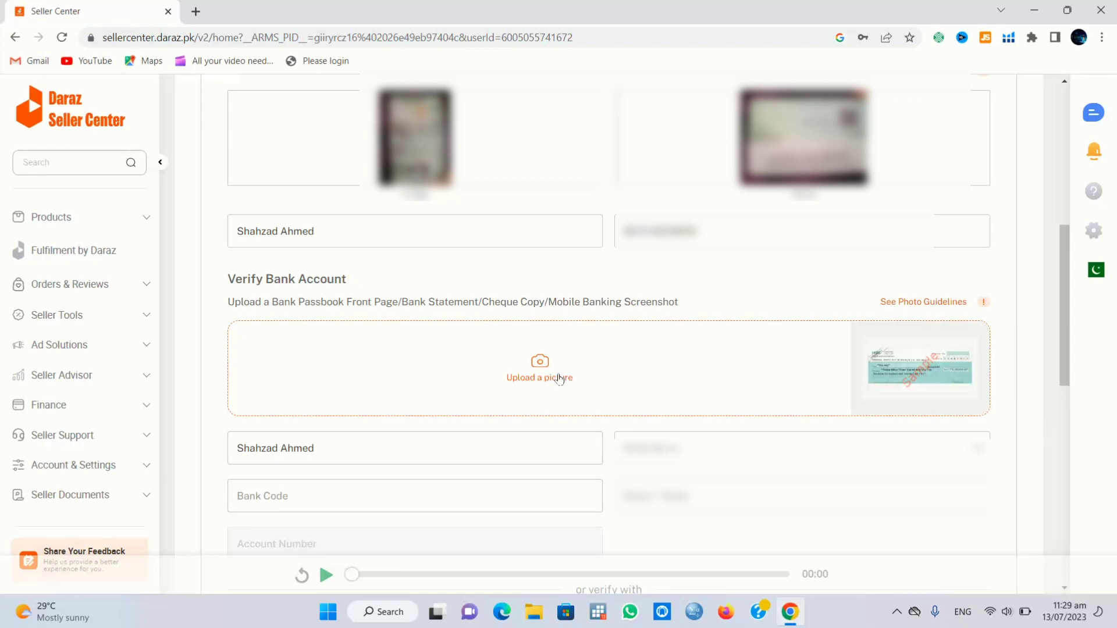
Step: Upload s1.jpg as the bank account proof picture
left_click(540, 366)
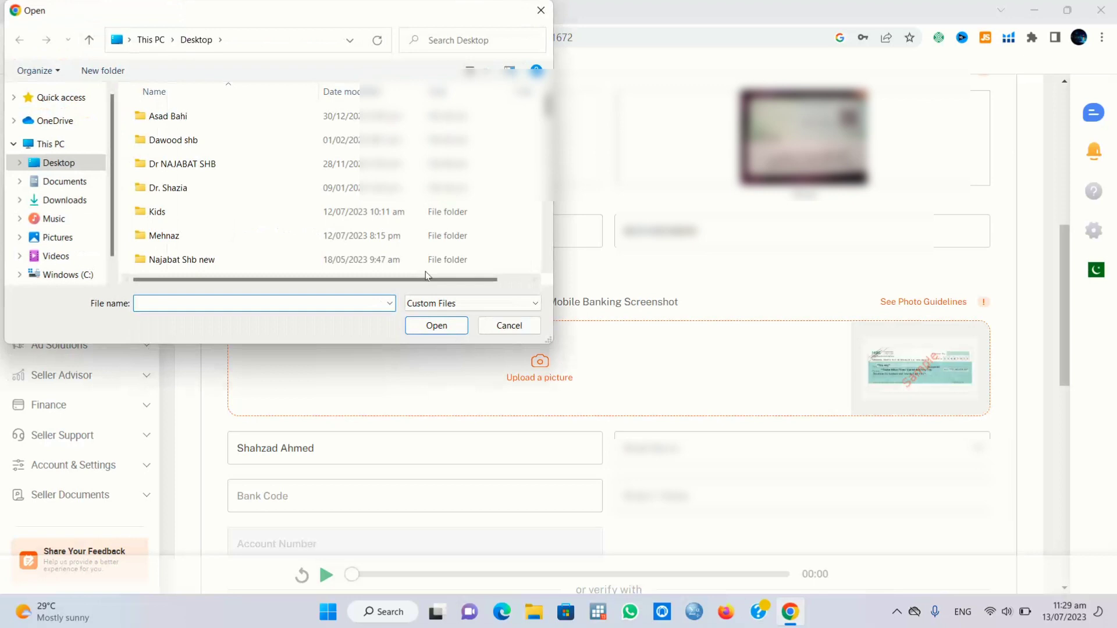
type("s")
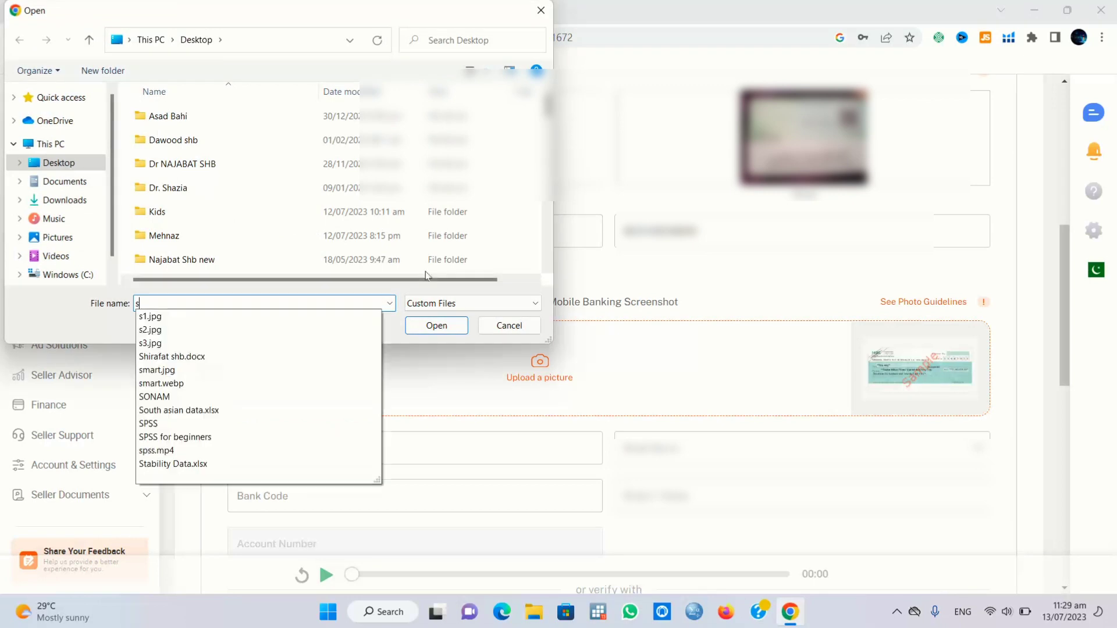
left_click(211, 321)
left_click(439, 327)
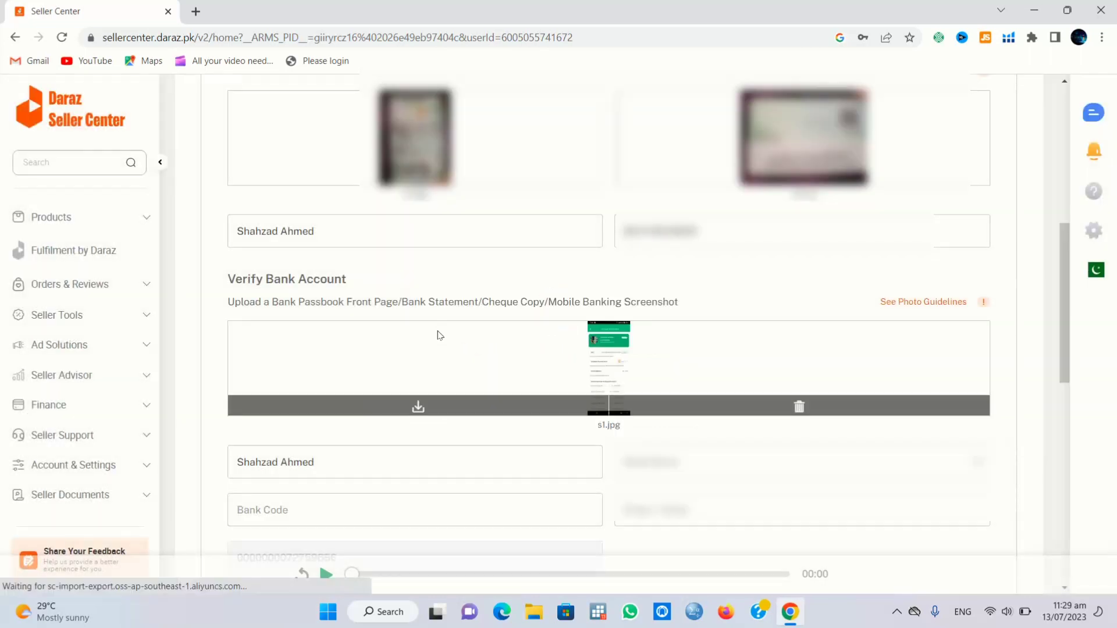
Step: Select TELENOR MICROFINANCE BANK as the bank name
scroll(508, 439, "down", 2)
left_click(675, 324)
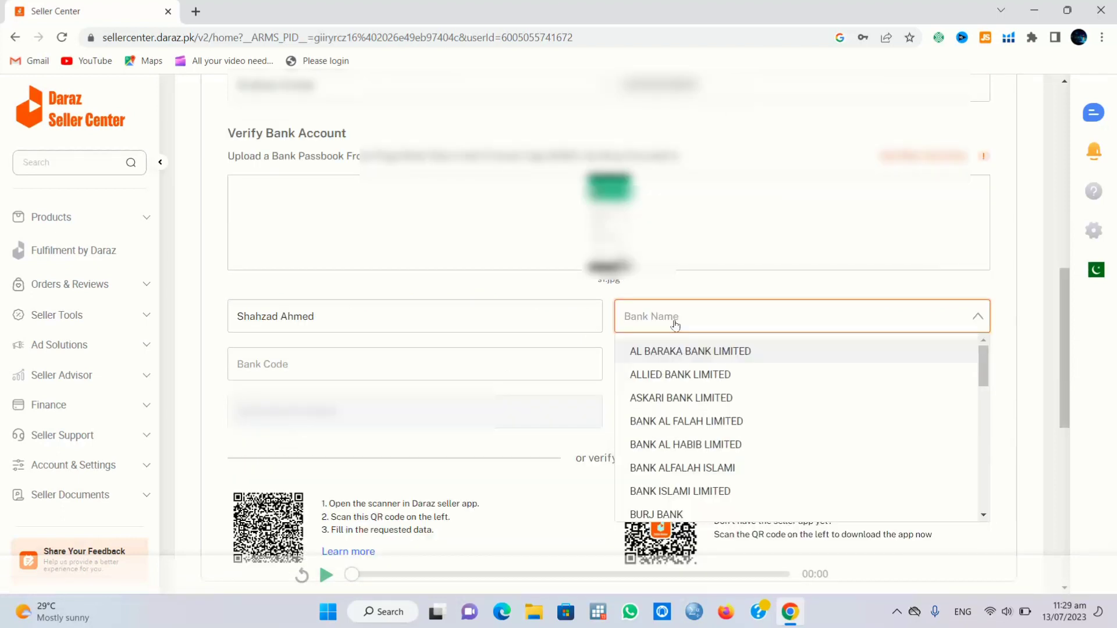
left_click_drag(988, 385, 993, 499)
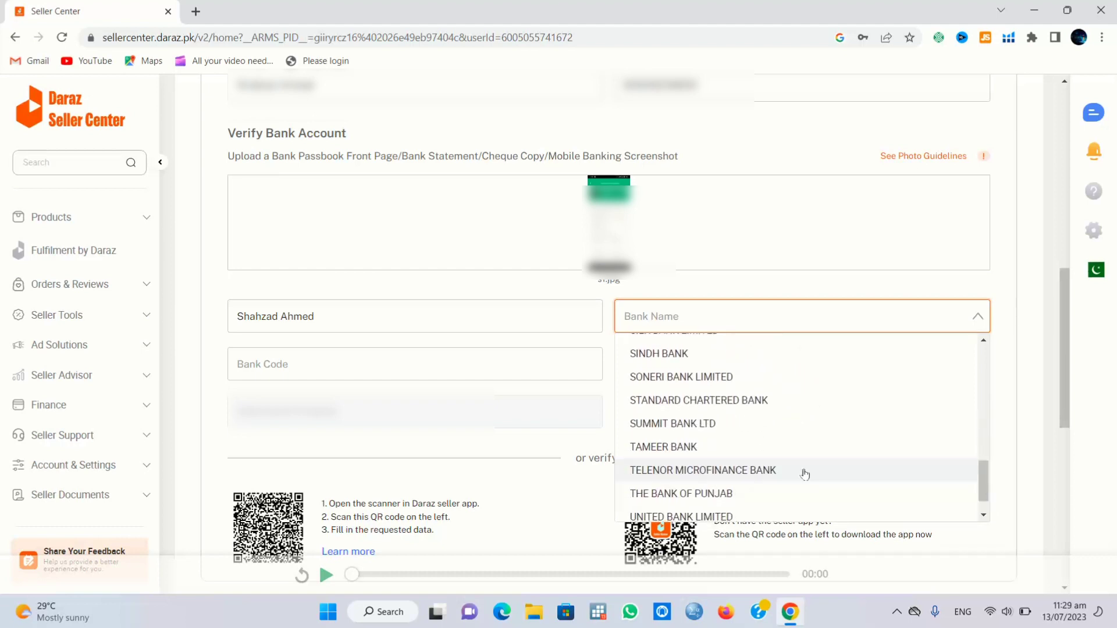
left_click(771, 481)
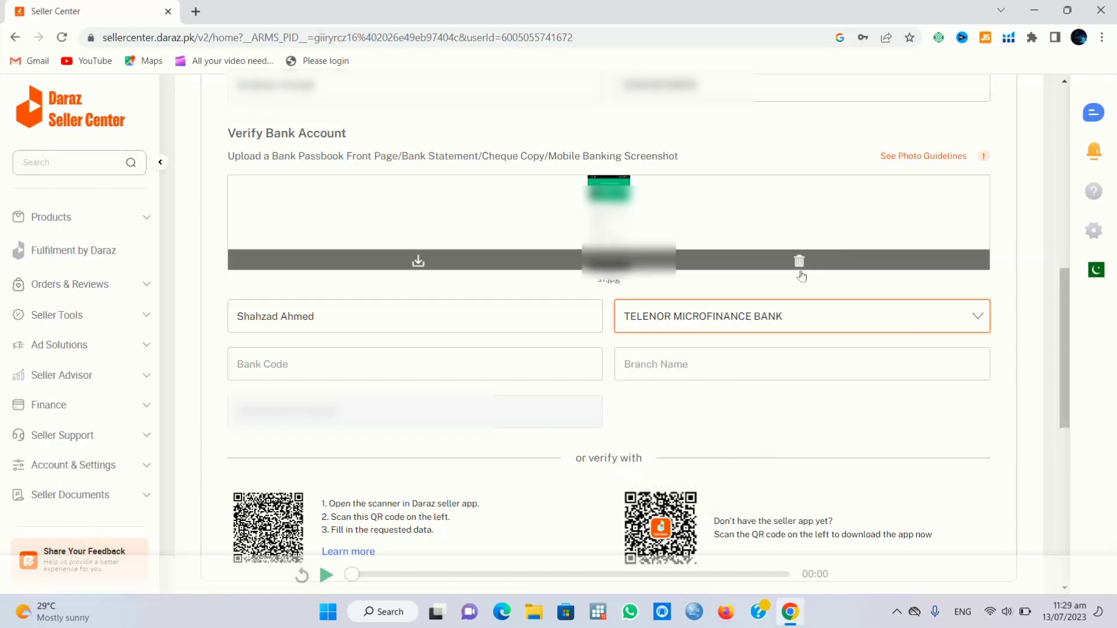
left_click(1006, 434)
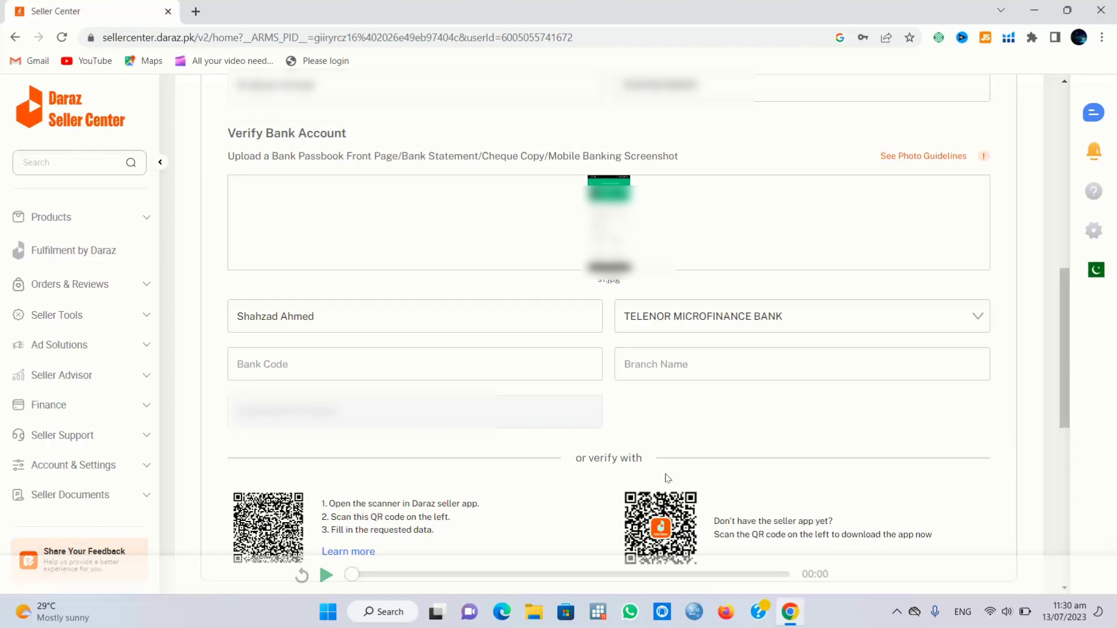
Step: Enter bank code 0424 and submit the ID and bank details
left_click(294, 373)
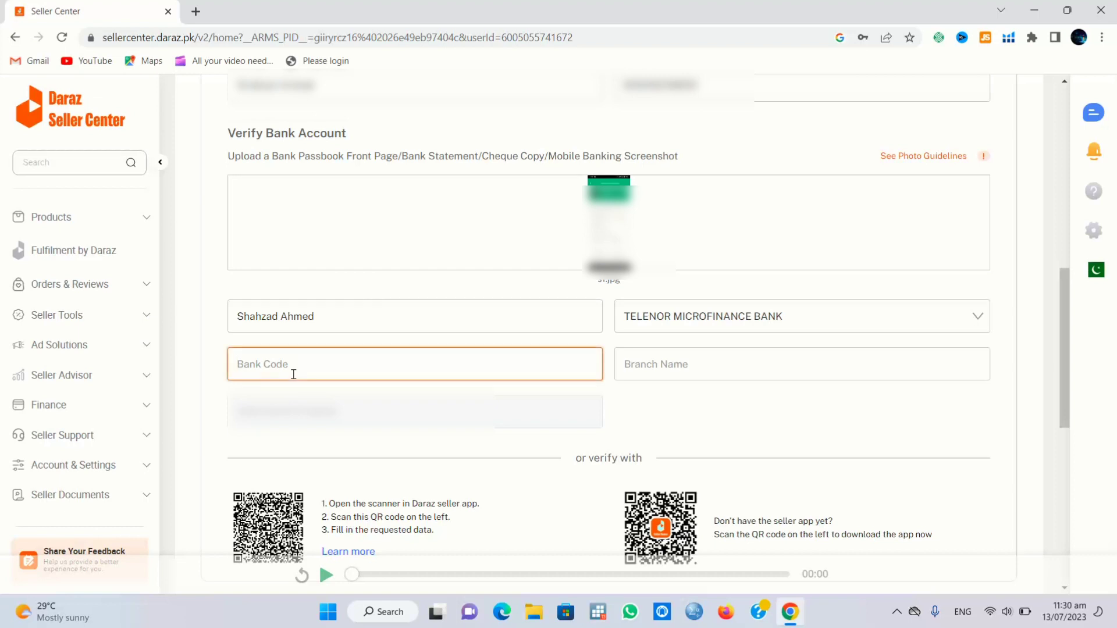
type("0424")
left_click(743, 415)
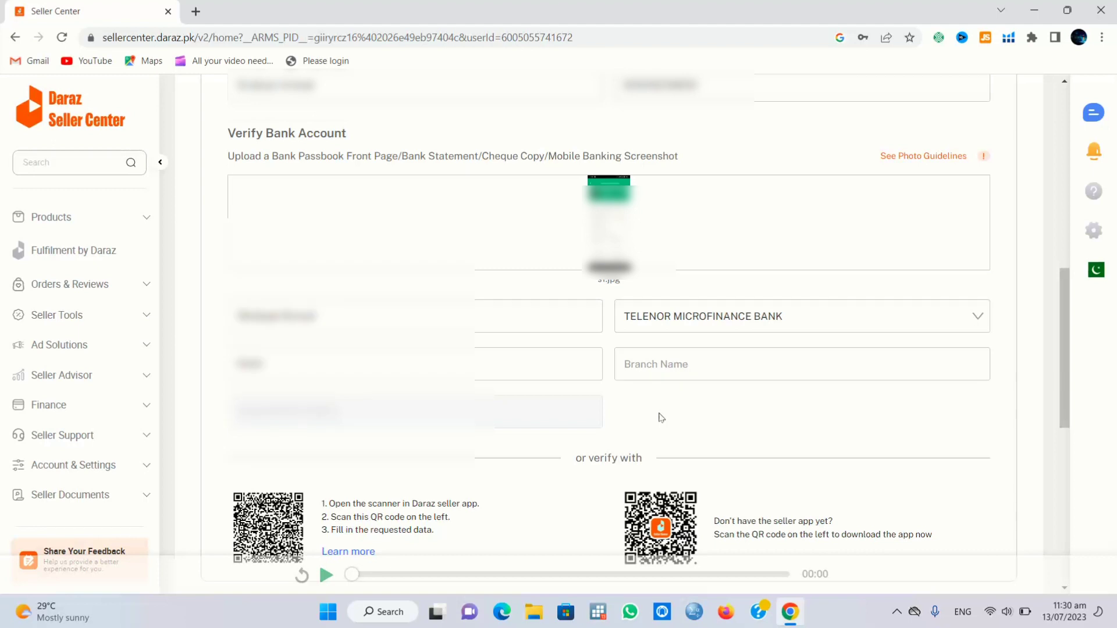
scroll(661, 418, "down", 3)
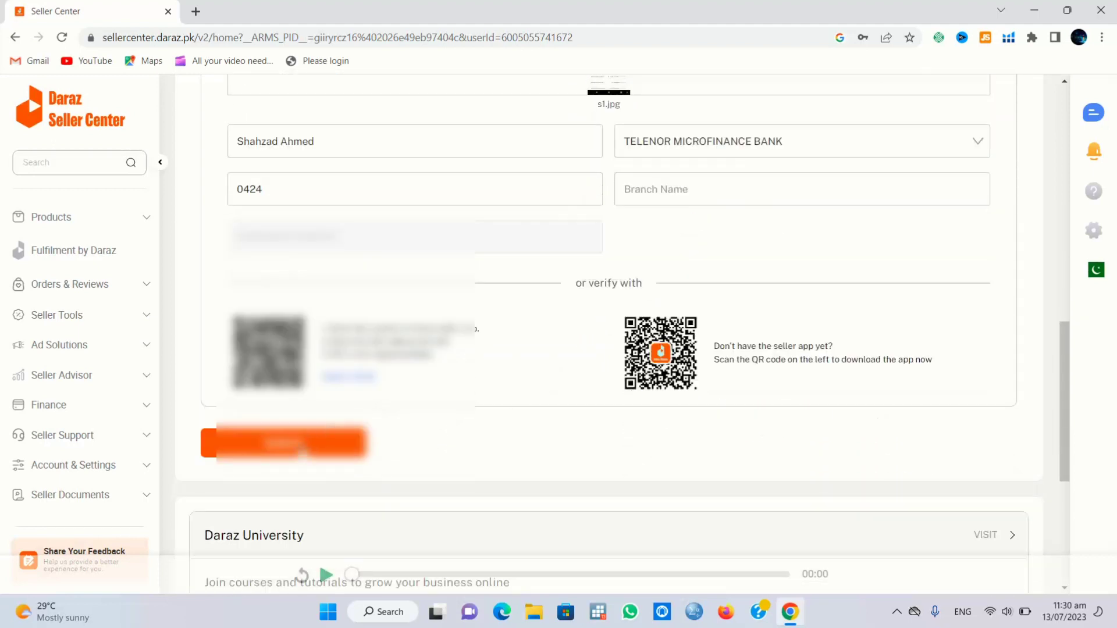
left_click(303, 454)
Step: Fill in the required Branch Name as 'bagh' and resubmit the verification
left_click(664, 195)
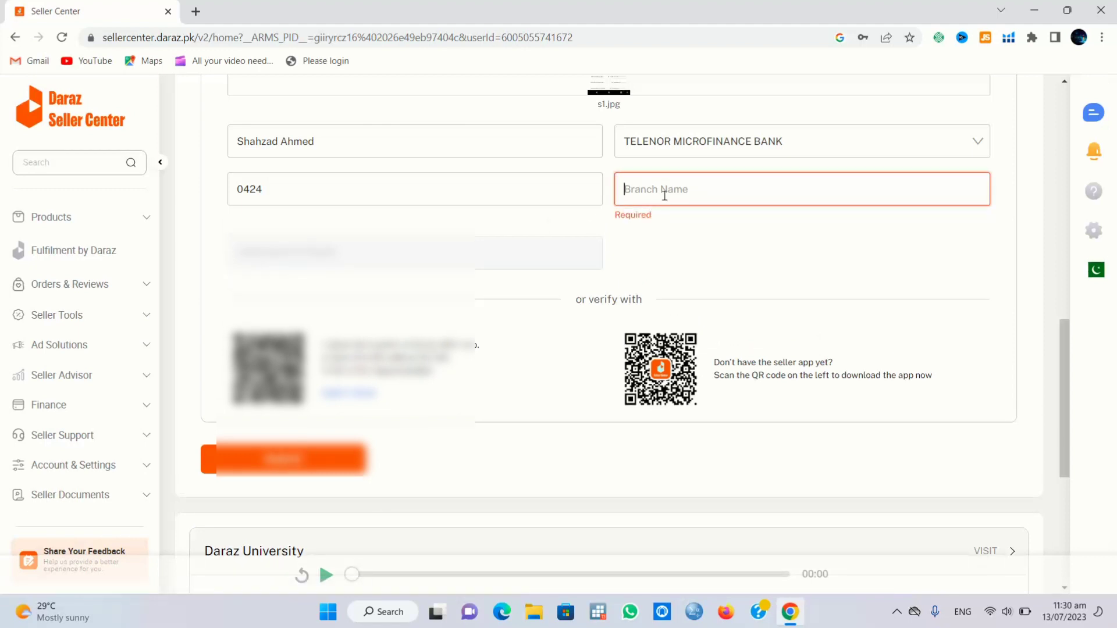
type("bagh")
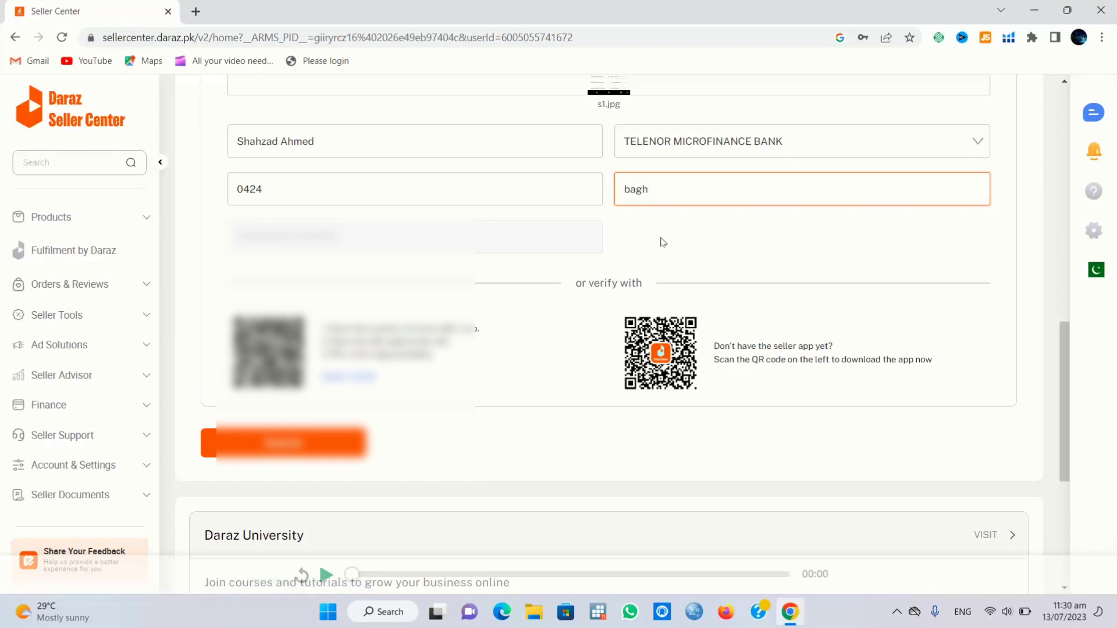
left_click(662, 242)
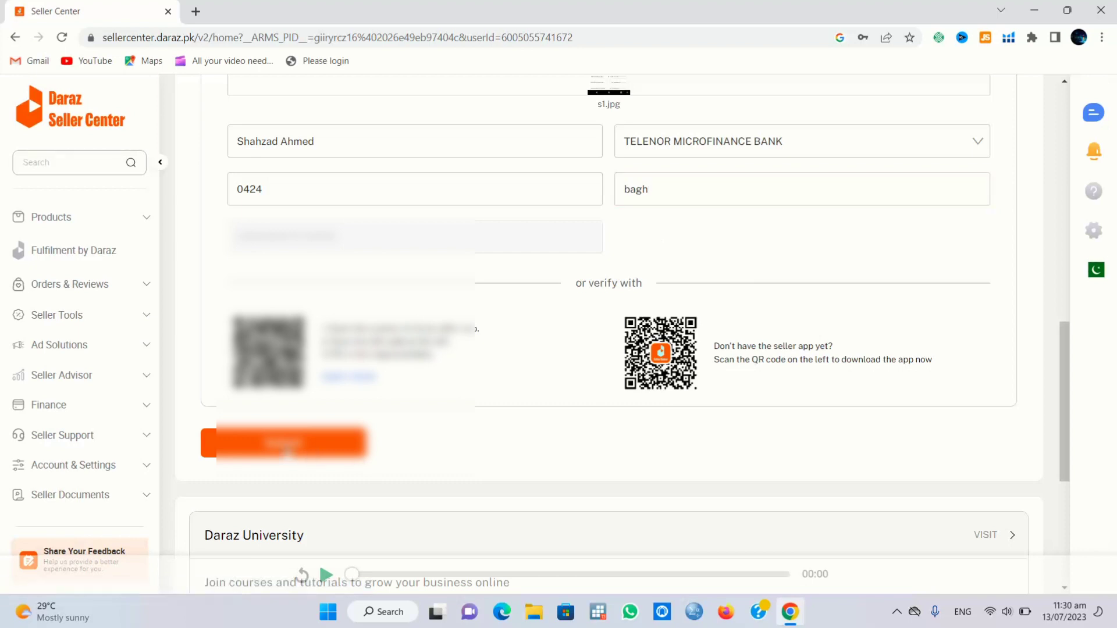
left_click(288, 453)
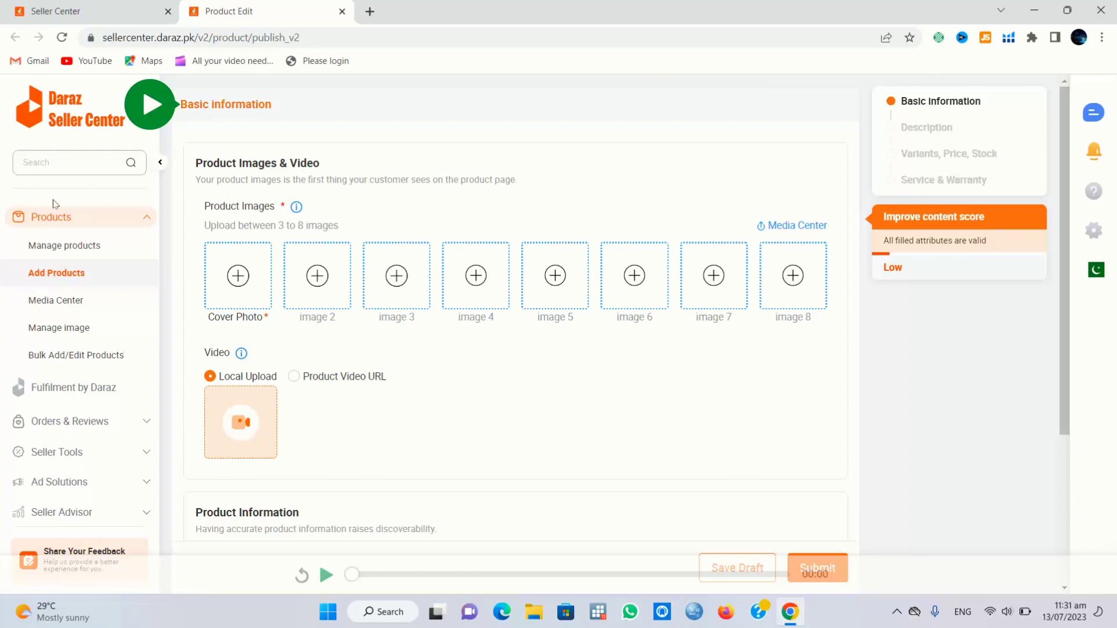
Step: Collapse the Products group in the left sidebar on the Add Product page
left_click(49, 220)
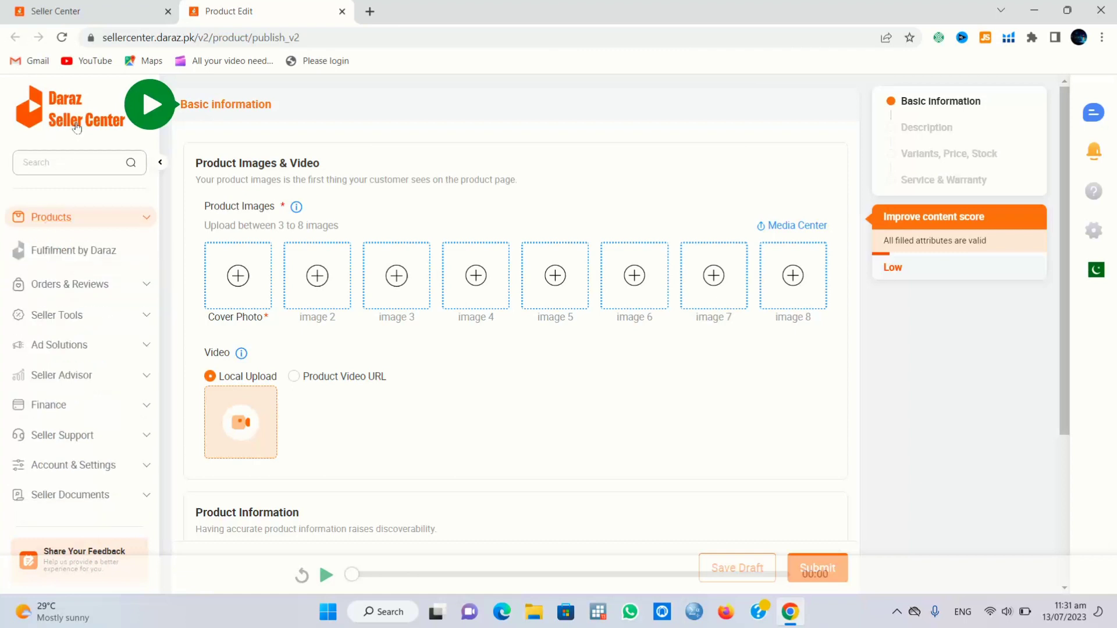